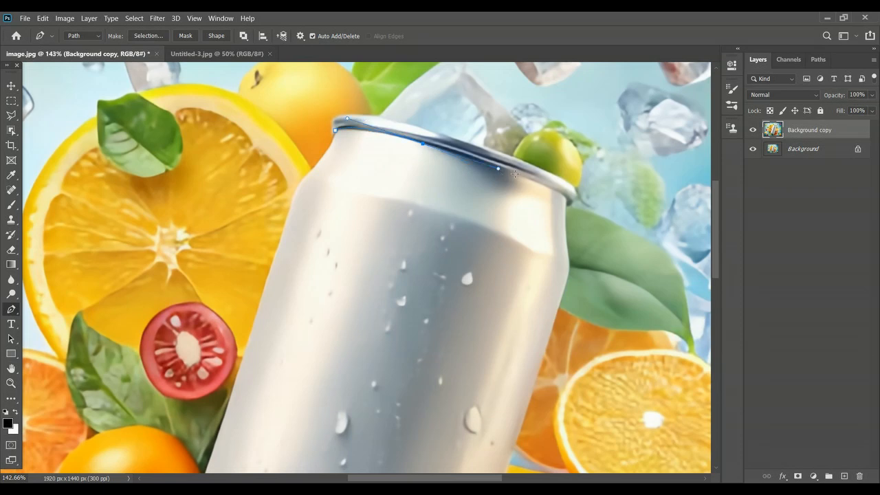
Extend the pen path to the rim's right end, make that anchor a corner, and curve down to the can's right shoulder
{"action": "left_click_drag", "start_coordinate": [563, 196], "coordinate": [577, 215]}
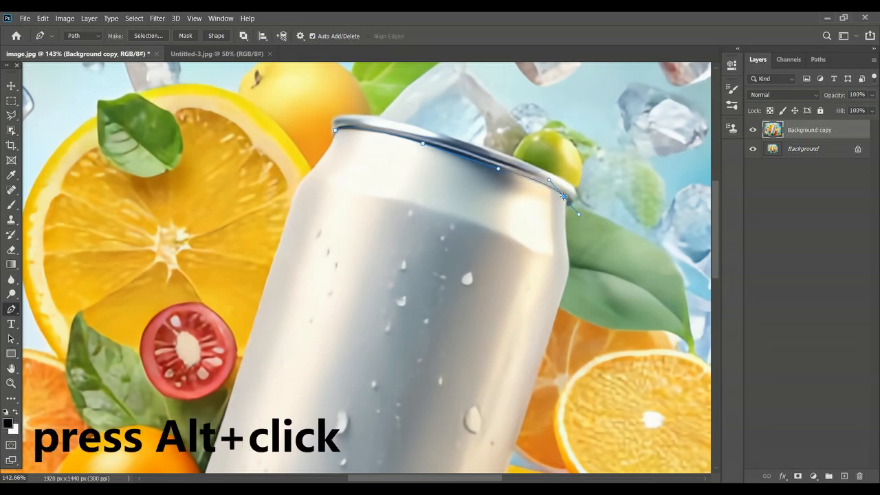
{"action": "left_click_drag", "start_coordinate": [568, 250], "coordinate": [571, 273]}
{"action": "key", "text": "ctrl+z"}
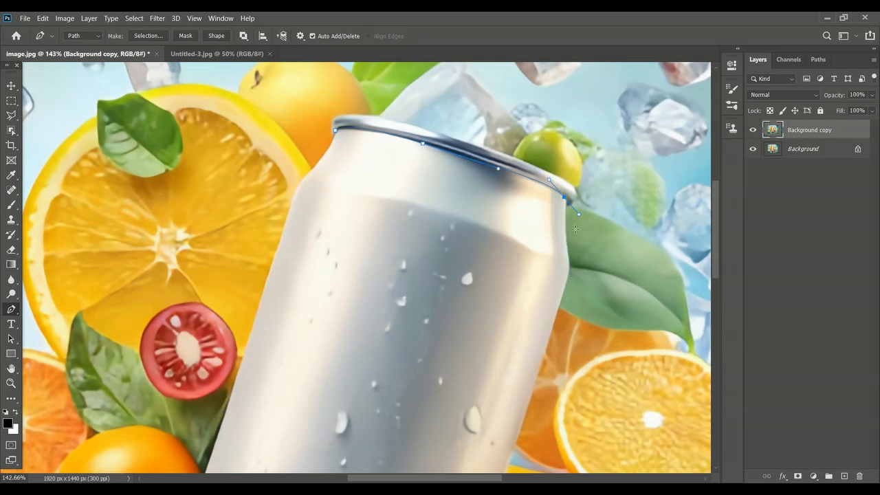
{"action": "left_click", "coordinate": [564, 197], "text": "alt"}
{"action": "left_click_drag", "start_coordinate": [567, 254], "coordinate": [574, 290]}
Curve the path around the right shoulder onto the can's straight side, turning the anchors there into corners
{"action": "scroll", "coordinate": [556, 312], "scroll_direction": "down", "scroll_amount": 2}
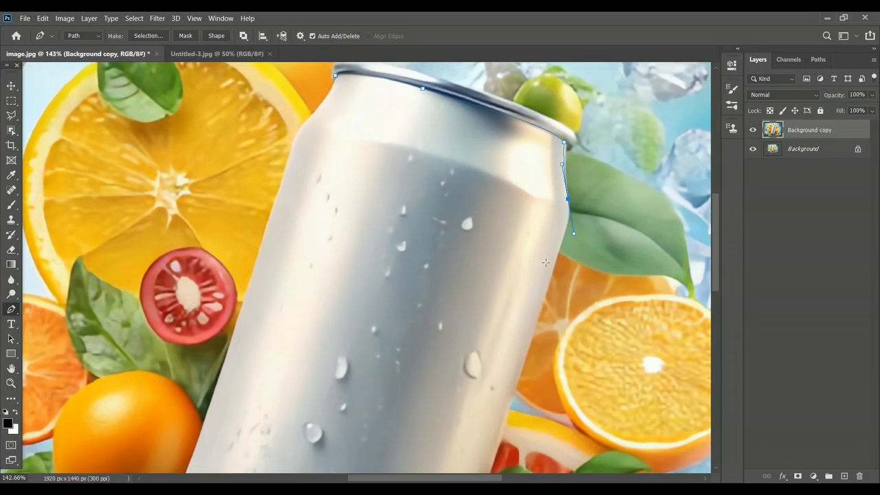
{"action": "left_click_drag", "start_coordinate": [551, 274], "coordinate": [546, 289]}
{"action": "key", "text": "ctrl+z"}
{"action": "left_click", "coordinate": [568, 199], "text": "alt"}
{"action": "left_click_drag", "start_coordinate": [549, 282], "coordinate": [522, 357]}
{"action": "left_click", "coordinate": [549, 282], "text": "alt"}
Continue the path down the can's right edge as far as the leaf on the grapefruit slice
{"action": "scroll", "coordinate": [504, 318], "scroll_direction": "down", "scroll_amount": 4}
{"action": "left_click", "coordinate": [502, 317]}
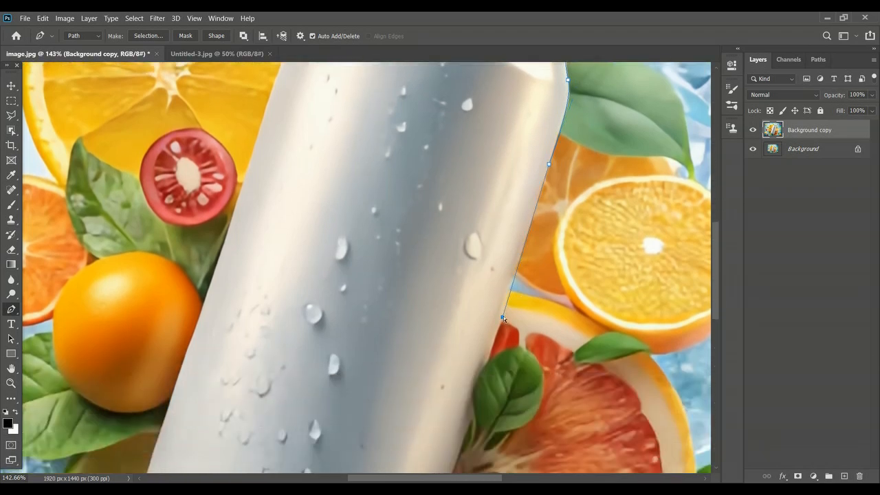
{"action": "key", "text": "ctrl+z"}
{"action": "left_click", "coordinate": [501, 316]}
{"action": "scroll", "coordinate": [501, 315], "scroll_direction": "down", "scroll_amount": 4}
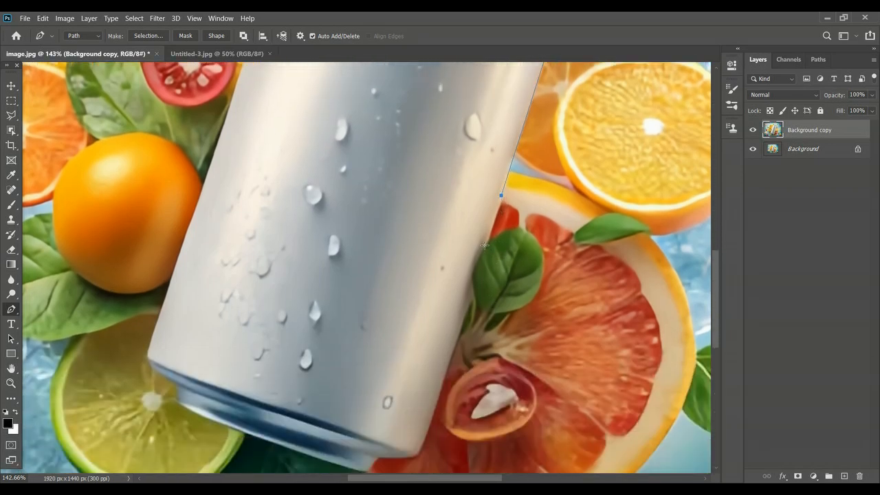
{"action": "left_click", "coordinate": [487, 240]}
{"action": "left_click_drag", "start_coordinate": [472, 280], "coordinate": [473, 296]}
Trace the path from the leaf down the right edge to the can body's lower right corner
{"action": "scroll", "coordinate": [472, 278], "scroll_direction": "up", "scroll_amount": 4}
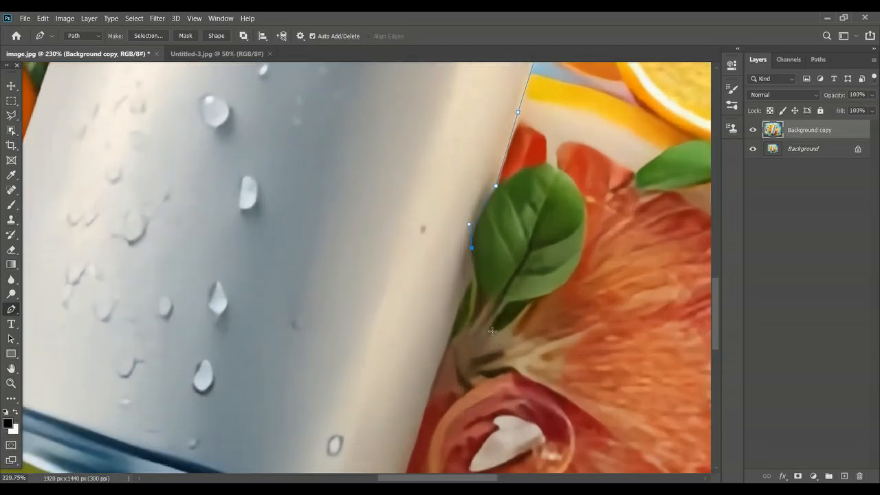
{"action": "scroll", "coordinate": [492, 331], "scroll_direction": "down", "scroll_amount": 2}
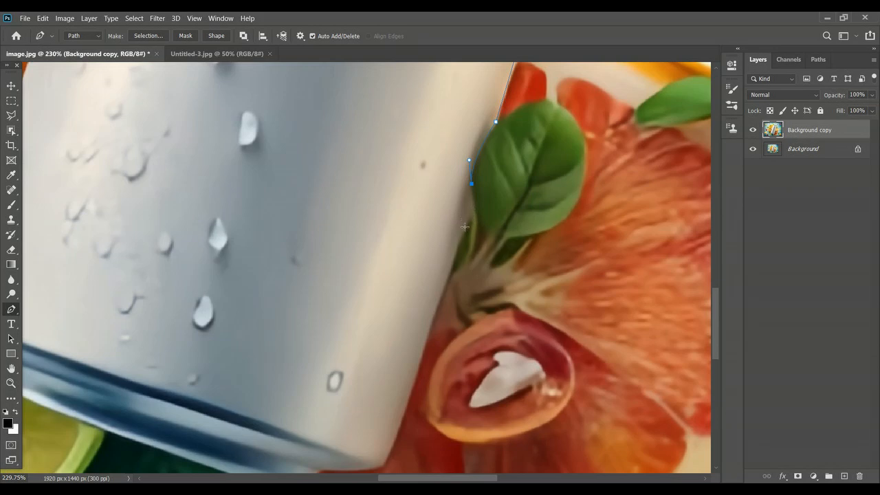
{"action": "left_click_drag", "start_coordinate": [465, 227], "coordinate": [457, 251]}
{"action": "scroll", "coordinate": [455, 264], "scroll_direction": "down", "scroll_amount": 3}
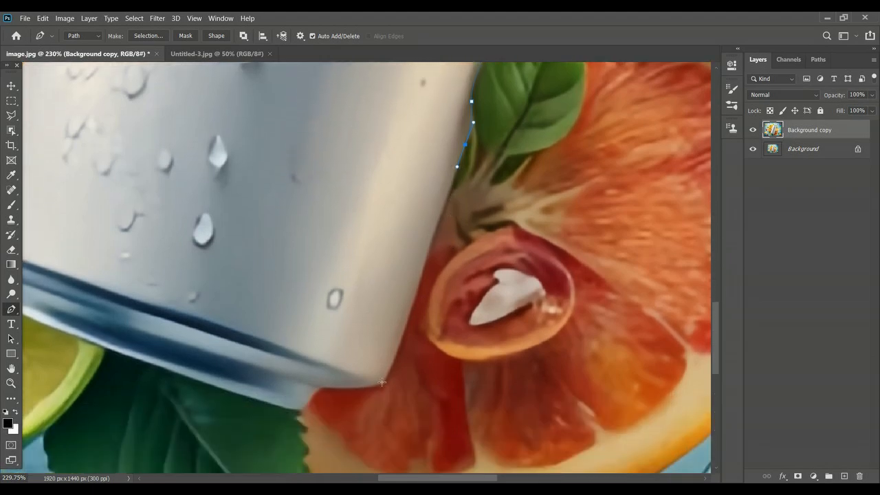
{"action": "left_click_drag", "start_coordinate": [382, 382], "coordinate": [368, 399]}
Trace the curved lower edge of the can body above the dark base ring to its lower left corner
{"action": "left_click_drag", "start_coordinate": [269, 314], "coordinate": [513, 327]}
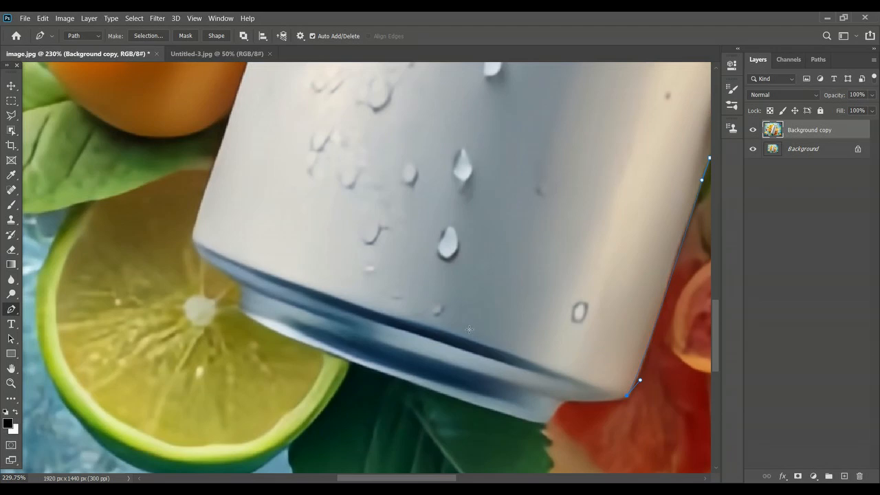
{"action": "left_click_drag", "start_coordinate": [422, 326], "coordinate": [384, 317]}
{"action": "left_click_drag", "start_coordinate": [193, 237], "coordinate": [183, 218]}
Turn the path around the lower left corner and carry it up the left edge beside the whole orange fruit
{"action": "left_click_drag", "start_coordinate": [236, 191], "coordinate": [282, 261]}
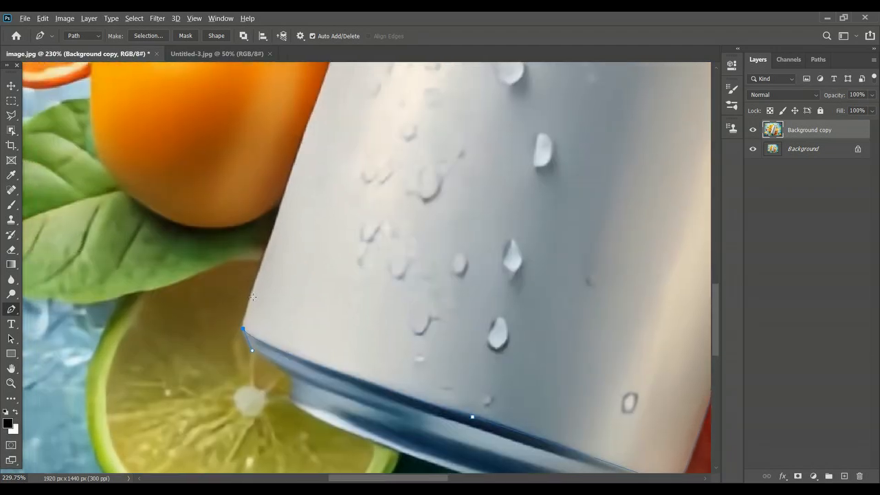
{"action": "left_click", "coordinate": [260, 261]}
{"action": "key", "text": "ctrl+z"}
{"action": "left_click_drag", "start_coordinate": [251, 293], "coordinate": [255, 276]}
{"action": "key", "text": "ctrl+z"}
{"action": "mouse_move", "coordinate": [247, 301]}
{"action": "left_mouse_down"}
{"action": "mouse_move", "coordinate": [263, 255]}
{"action": "mouse_move", "coordinate": [257, 262]}
{"action": "left_mouse_up"}
{"action": "left_click", "coordinate": [259, 265]}
{"action": "scroll", "coordinate": [295, 222], "scroll_direction": "up", "scroll_amount": 3}
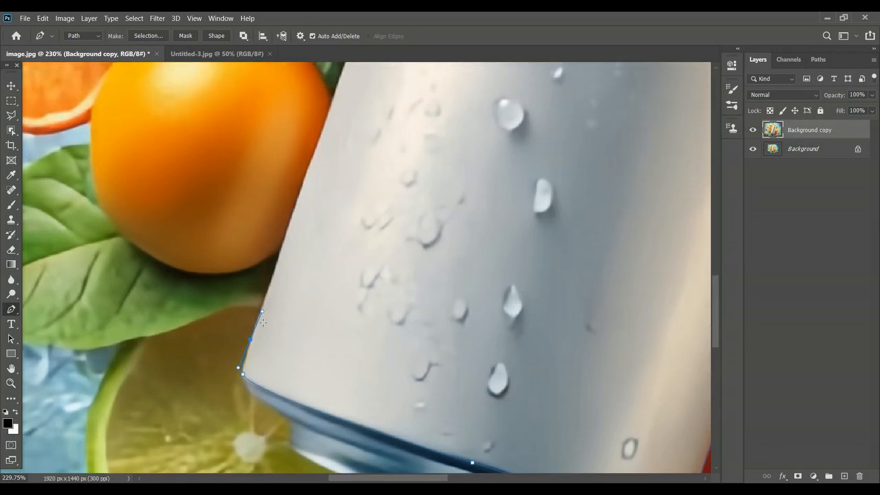
{"action": "key", "text": "ctrl+z"}
{"action": "left_click", "coordinate": [297, 197]}
Add straight path segments up the can's left edge, past the red fruit slice to the large orange slice
{"action": "scroll", "coordinate": [314, 176], "scroll_direction": "up", "scroll_amount": 3}
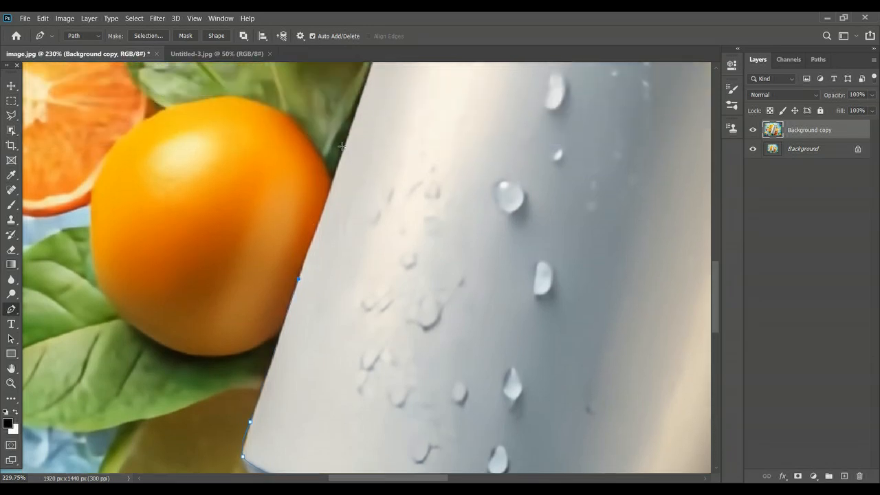
{"action": "left_click", "coordinate": [345, 142]}
{"action": "scroll", "coordinate": [353, 143], "scroll_direction": "up", "scroll_amount": 5}
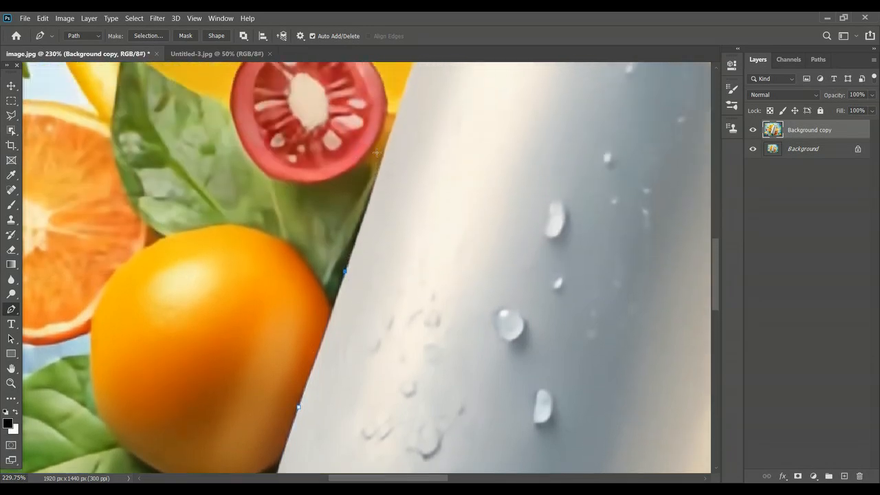
{"action": "scroll", "coordinate": [363, 140], "scroll_direction": "up", "scroll_amount": 2}
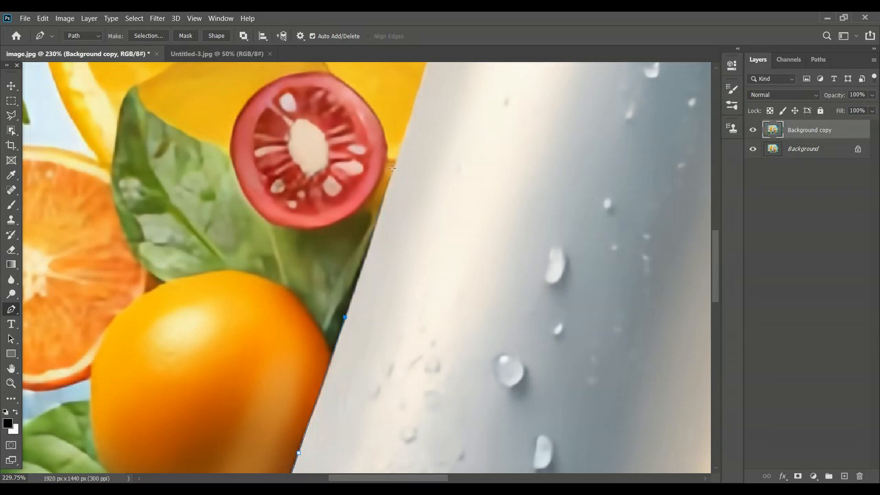
{"action": "left_click", "coordinate": [393, 172]}
{"action": "scroll", "coordinate": [408, 166], "scroll_direction": "up", "scroll_amount": 7}
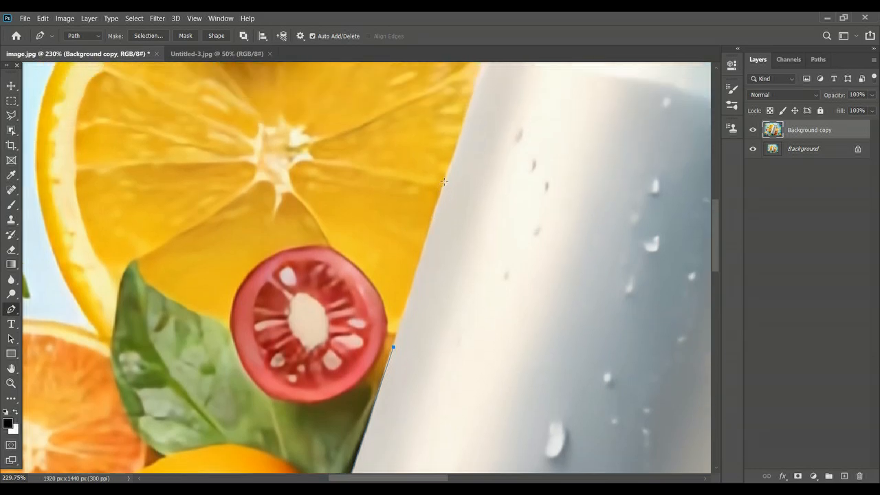
{"action": "left_click", "coordinate": [443, 181]}
{"action": "scroll", "coordinate": [447, 176], "scroll_direction": "up", "scroll_amount": 5}
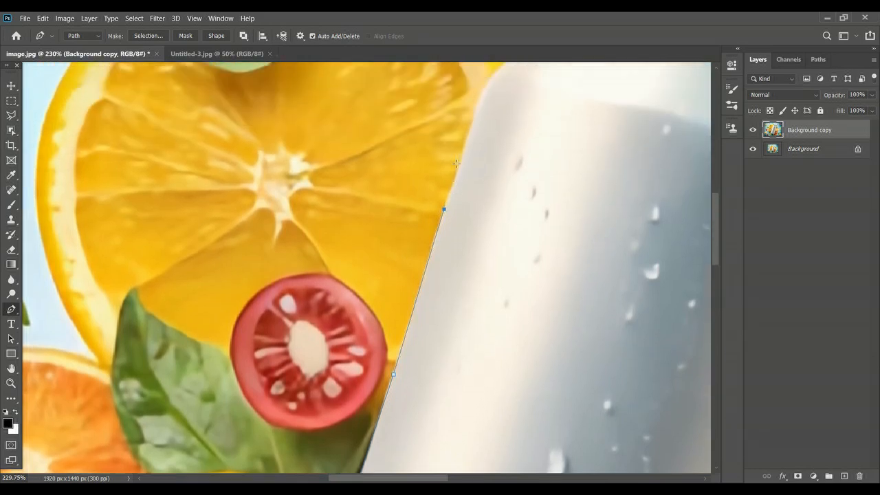
Curve the path over the can's left shoulder and close it at the rim's left end
{"action": "left_click", "coordinate": [480, 179]}
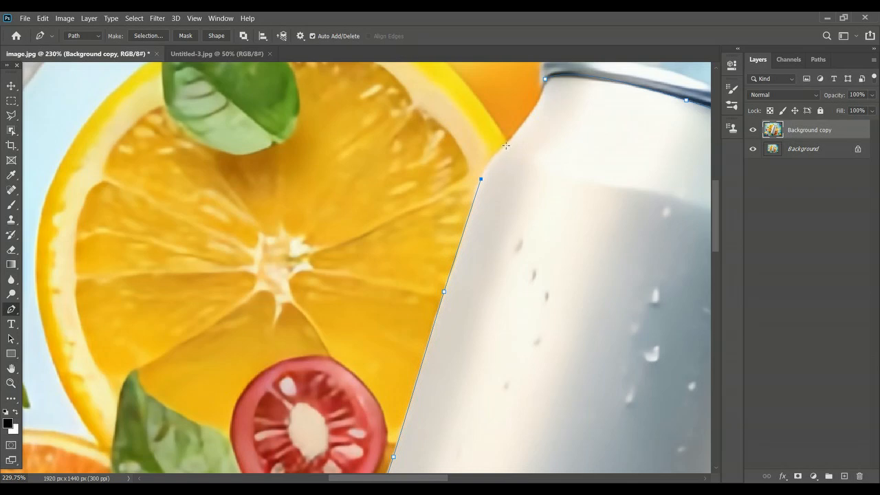
{"action": "left_click_drag", "start_coordinate": [507, 141], "coordinate": [531, 117]}
{"action": "scroll", "coordinate": [540, 116], "scroll_direction": "up", "scroll_amount": 2}
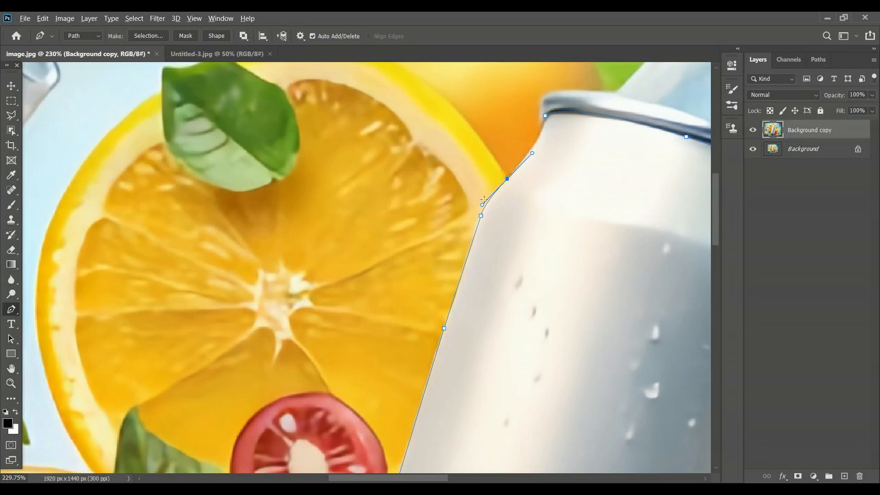
{"action": "left_click", "coordinate": [507, 178], "text": "alt"}
{"action": "left_click_drag", "start_coordinate": [545, 116], "coordinate": [548, 92]}
Refine the path at the rim's right corner by shifting its anchor and adjusting the curve handles along the right shoulder
{"action": "left_click_drag", "start_coordinate": [620, 158], "coordinate": [125, 179]}
{"action": "left_click_drag", "start_coordinate": [358, 239], "coordinate": [331, 206]}
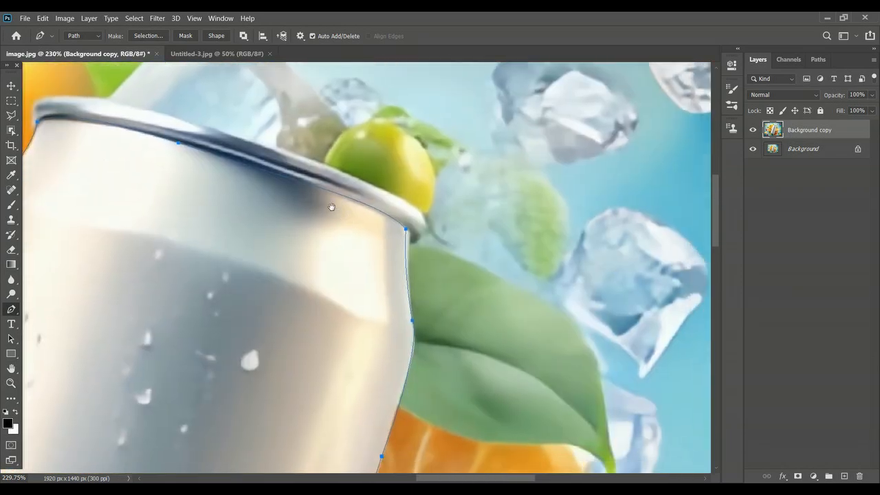
{"action": "left_click", "coordinate": [392, 213], "text": "ctrl"}
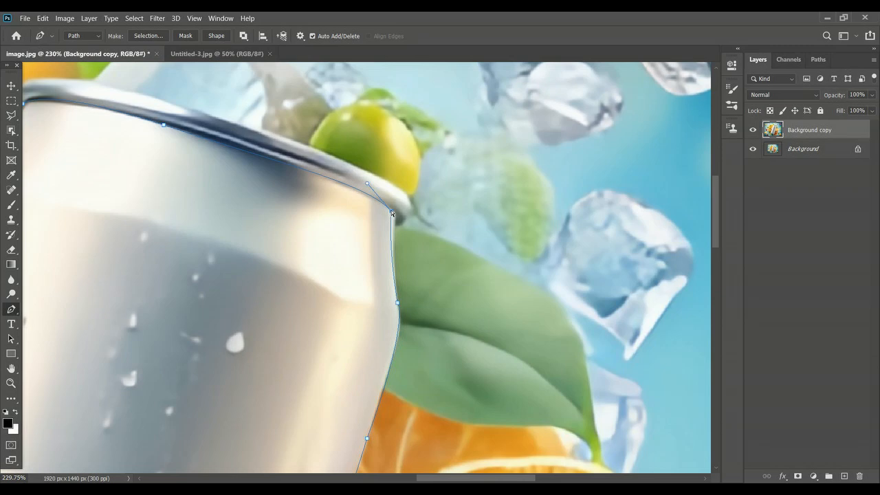
{"action": "left_click_drag", "start_coordinate": [392, 212], "coordinate": [394, 214]}
{"action": "left_click_drag", "start_coordinate": [388, 249], "coordinate": [390, 247]}
{"action": "left_click_drag", "start_coordinate": [397, 304], "coordinate": [412, 324]}
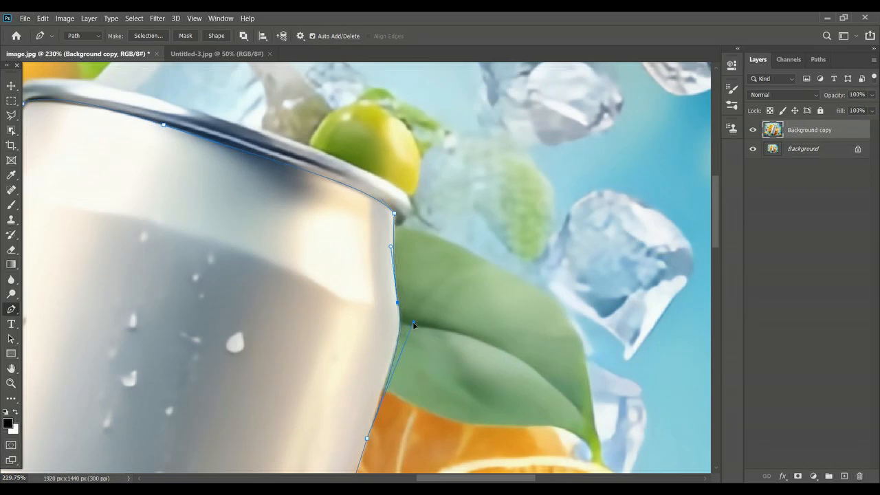
Adjust the direction handle of the anchor below the right shoulder so the path follows the can's edge
{"action": "scroll", "coordinate": [416, 321], "scroll_direction": "down", "scroll_amount": 2}
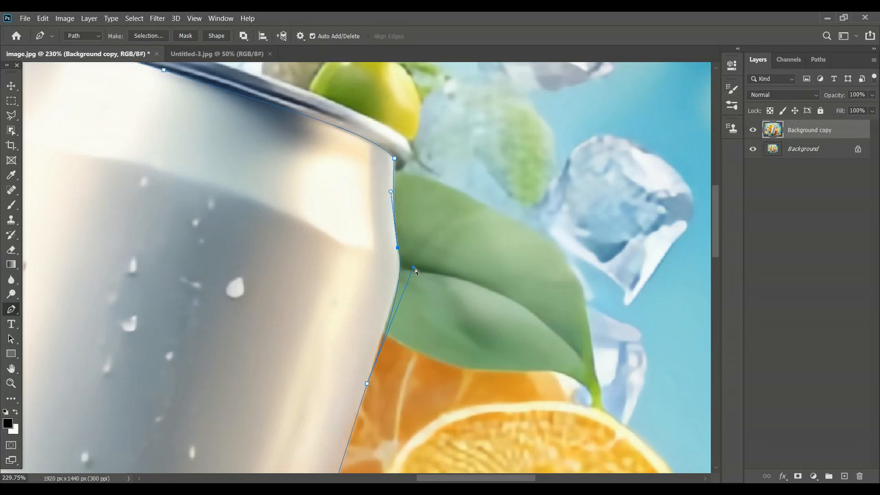
{"action": "left_click_drag", "start_coordinate": [414, 268], "coordinate": [407, 292]}
{"action": "scroll", "coordinate": [409, 284], "scroll_direction": "down", "scroll_amount": 2}
{"action": "left_click", "coordinate": [367, 356]}
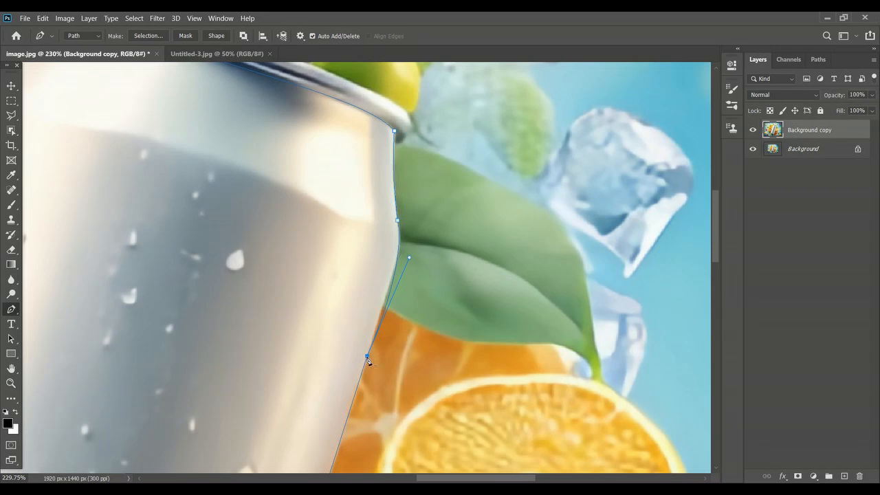
Convert the can path into a new anti-aliased selection with a feather radius of 0 pixels
{"action": "left_click", "coordinate": [155, 35]}
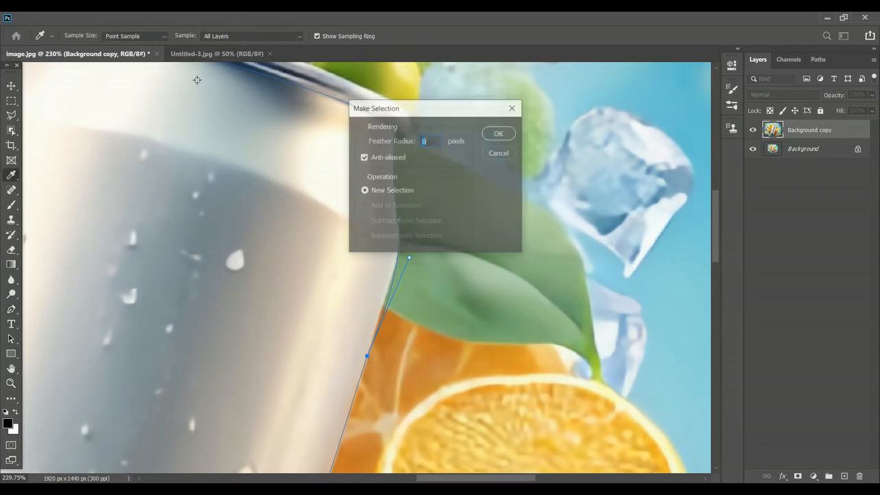
{"action": "left_click", "coordinate": [499, 152]}
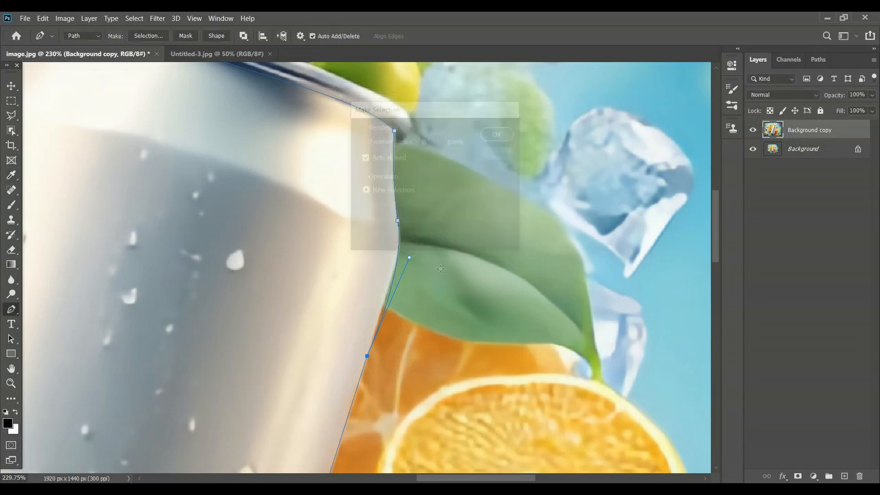
{"action": "scroll", "coordinate": [454, 278], "scroll_direction": "down", "scroll_amount": 3}
{"action": "scroll", "coordinate": [454, 277], "scroll_direction": "down", "scroll_amount": 5}
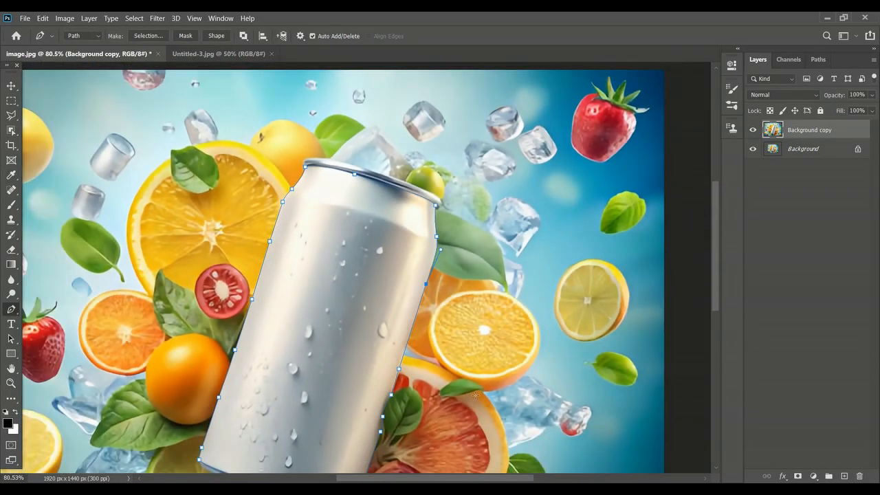
{"action": "left_click_drag", "start_coordinate": [463, 391], "coordinate": [479, 314]}
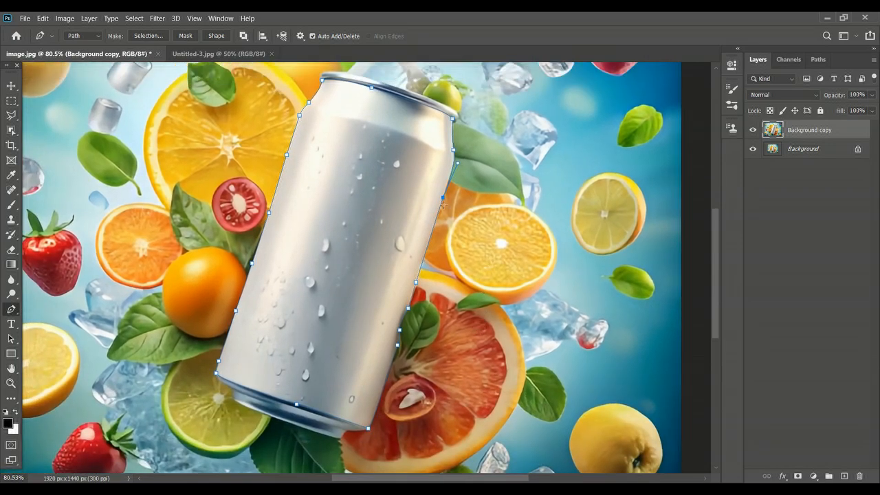
{"action": "right_click", "coordinate": [405, 141]}
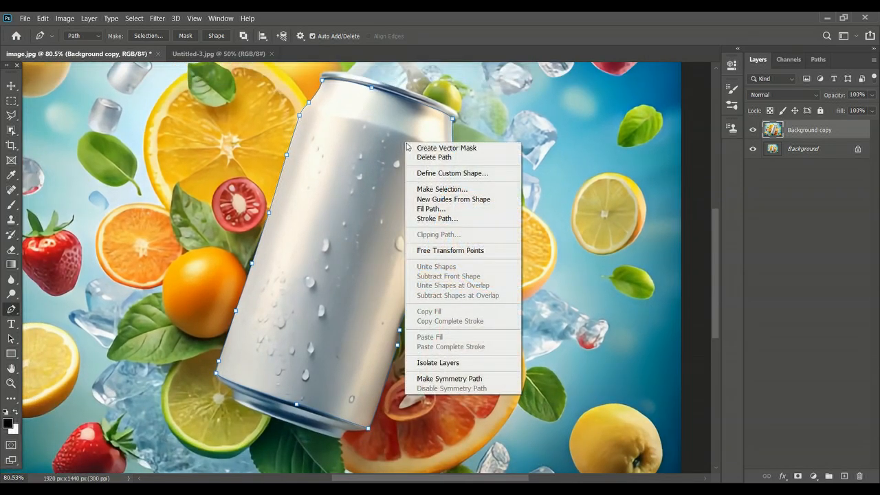
{"action": "left_click", "coordinate": [431, 189]}
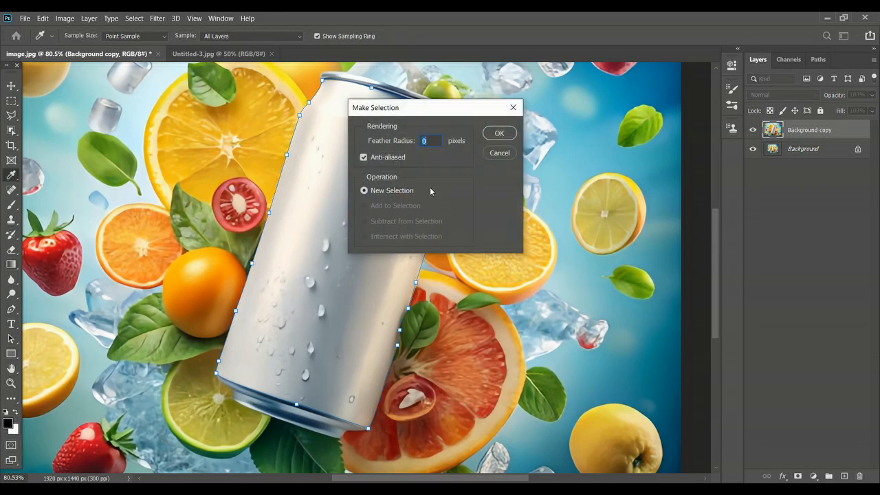
{"action": "left_click", "coordinate": [497, 134]}
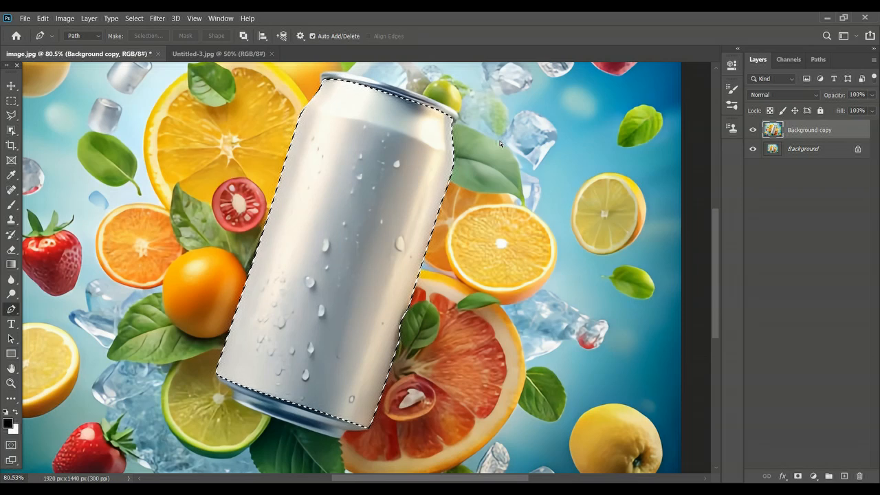
Copy the selected can body and paste it onto its own layer
{"action": "key", "text": "ctrl+c"}
{"action": "key", "text": "ctrl+v"}
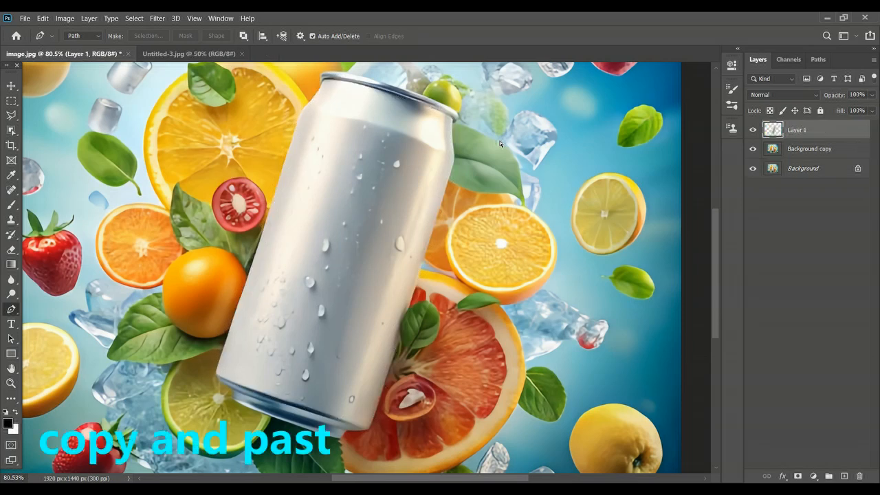
{"action": "right_click", "coordinate": [809, 133]}
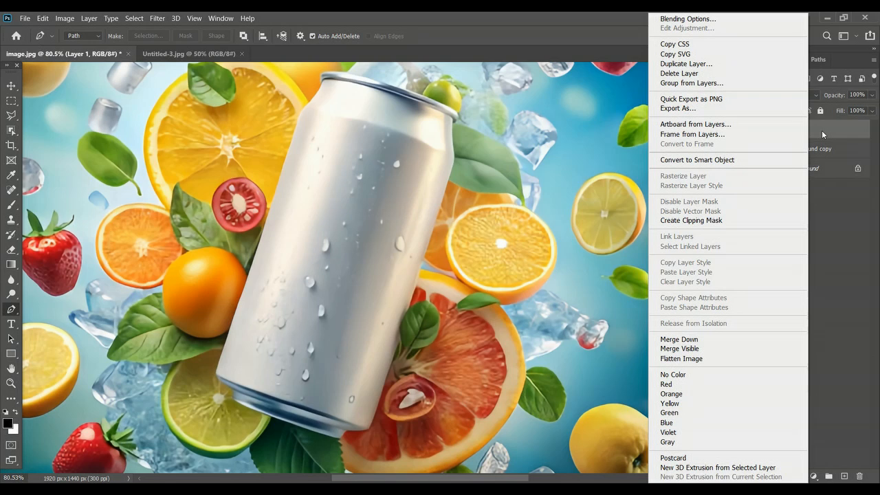
{"action": "left_click", "coordinate": [821, 130]}
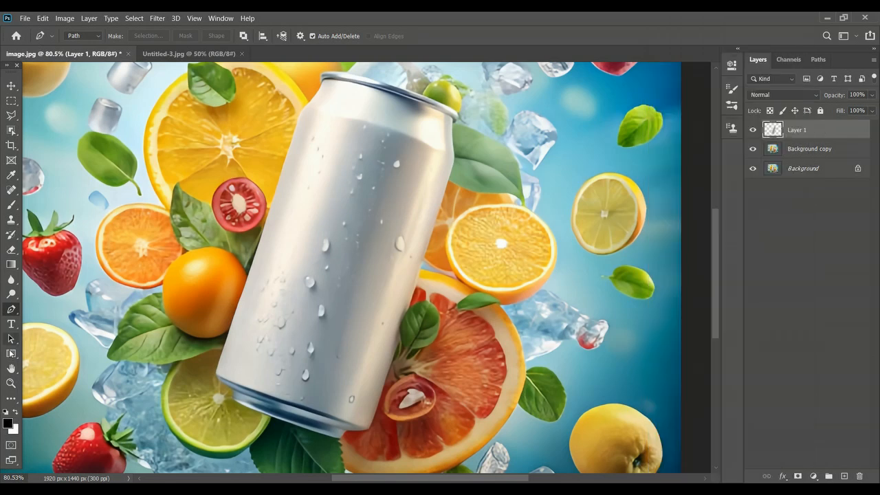
Draw a white rectangle shape without a stroke, about 537 by 1060 px, over the can
{"action": "left_click", "coordinate": [10, 354]}
{"action": "scroll", "coordinate": [294, 163], "scroll_direction": "up", "scroll_amount": 2}
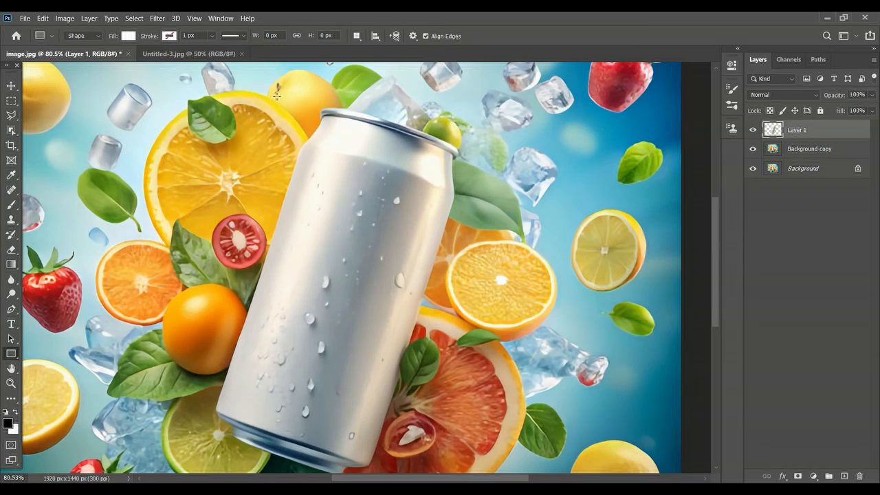
{"action": "left_click_drag", "start_coordinate": [279, 81], "coordinate": [477, 472]}
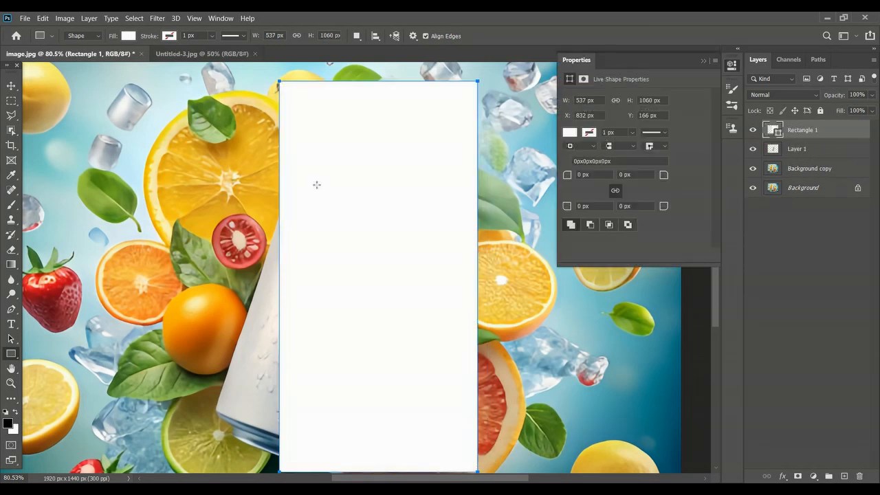
Change the fill of the rectangle over the can to red and switch to the Move tool
{"action": "left_click", "coordinate": [128, 35]}
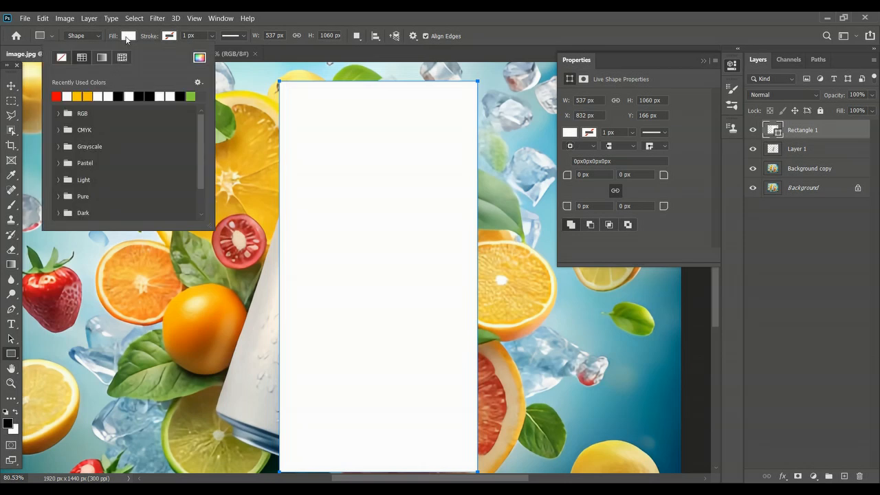
{"action": "left_click", "coordinate": [57, 96]}
{"action": "left_click", "coordinate": [11, 85]}
{"action": "left_click", "coordinate": [11, 85]}
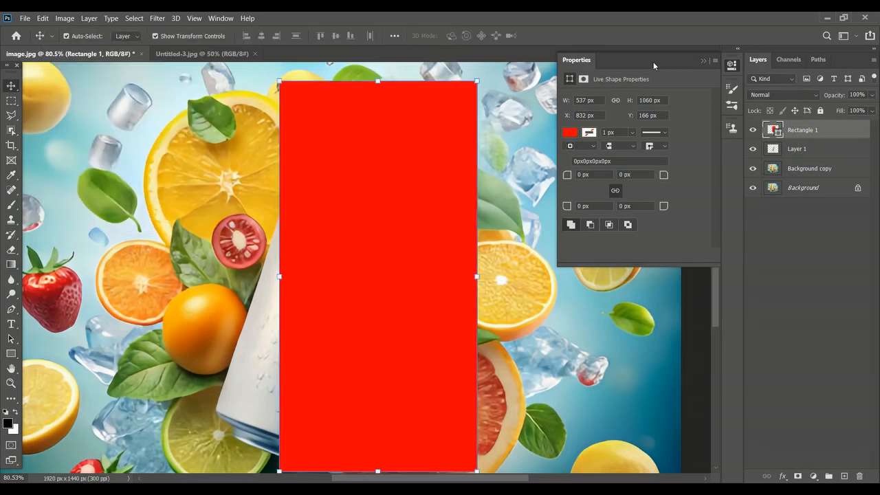
Convert the Rectangle 1 layer to a Smart Object
{"action": "left_click", "coordinate": [702, 61]}
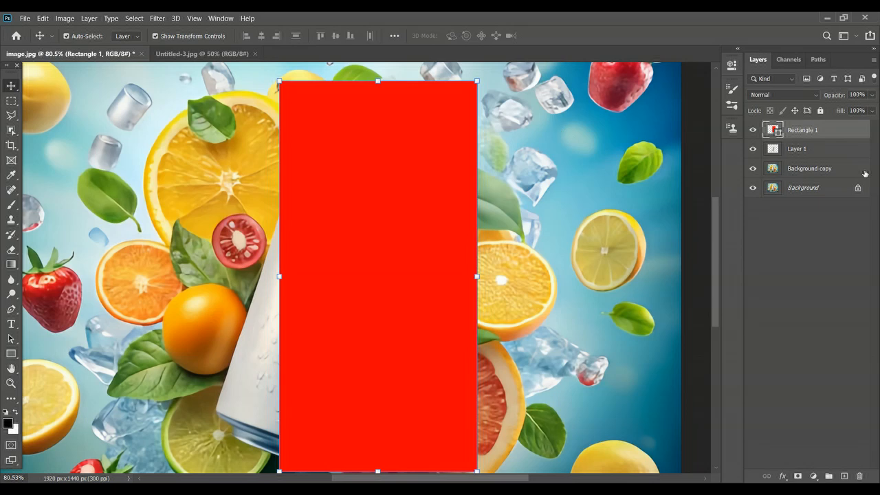
{"action": "right_click", "coordinate": [840, 131]}
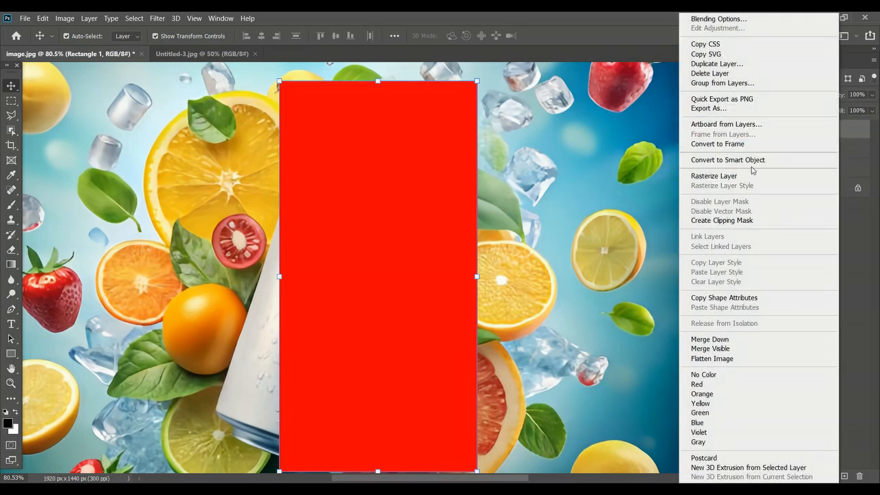
{"action": "left_click", "coordinate": [749, 160]}
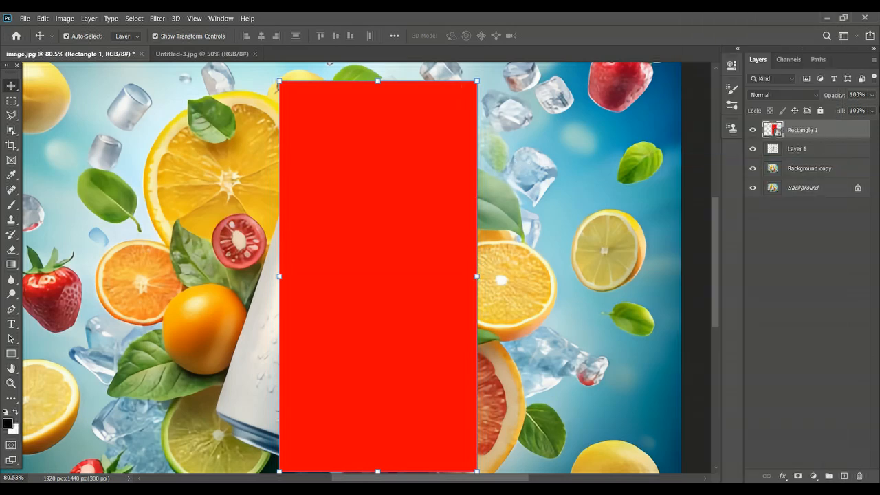
Lower the rectangle's opacity to 53%, then rotate it about 17.7° and shift it over the tilted can
{"action": "left_click", "coordinate": [871, 95]}
{"action": "left_click_drag", "start_coordinate": [853, 106], "coordinate": [846, 109]}
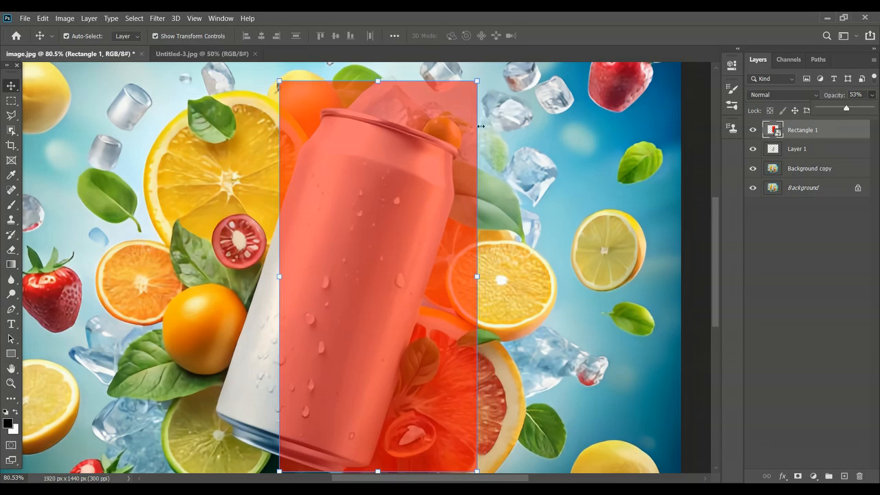
{"action": "left_click_drag", "start_coordinate": [487, 82], "coordinate": [551, 107]}
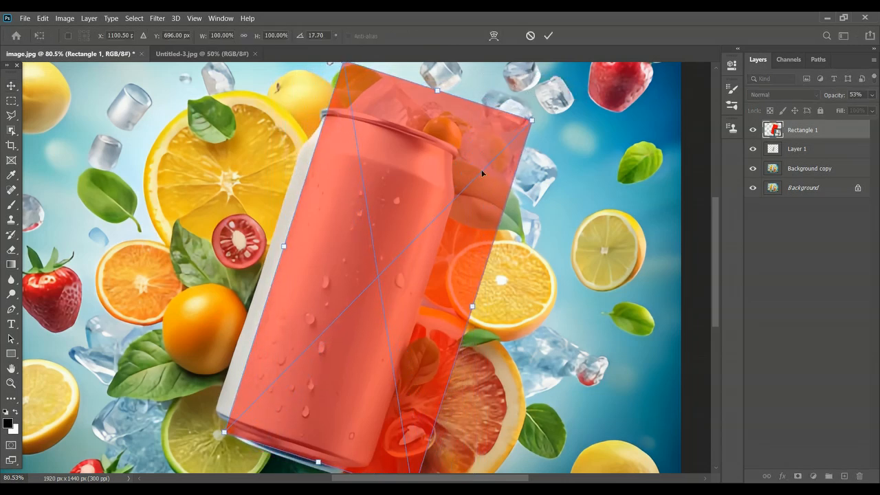
{"action": "left_click_drag", "start_coordinate": [415, 239], "coordinate": [382, 239]}
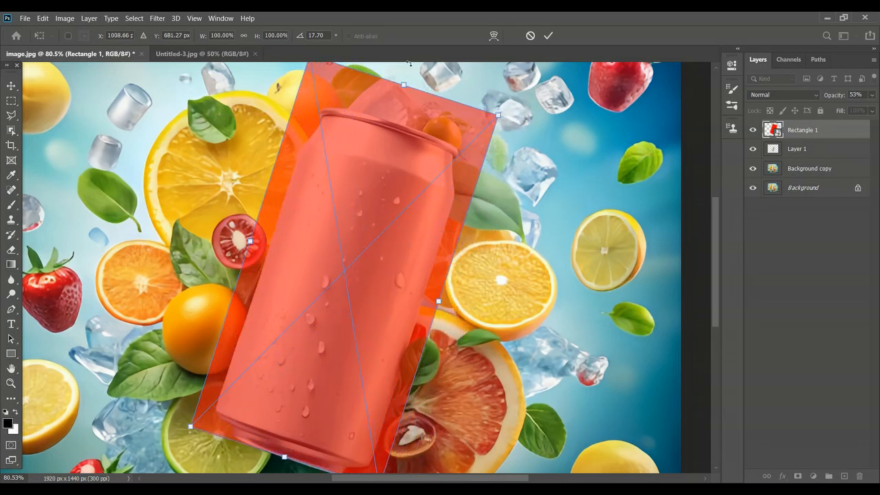
Resize the rotated rectangle to about 86% width and 86% height to fit the can body and apply the transform
{"action": "left_click_drag", "start_coordinate": [400, 87], "coordinate": [389, 121]}
{"action": "scroll", "coordinate": [388, 118], "scroll_direction": "down", "scroll_amount": 3}
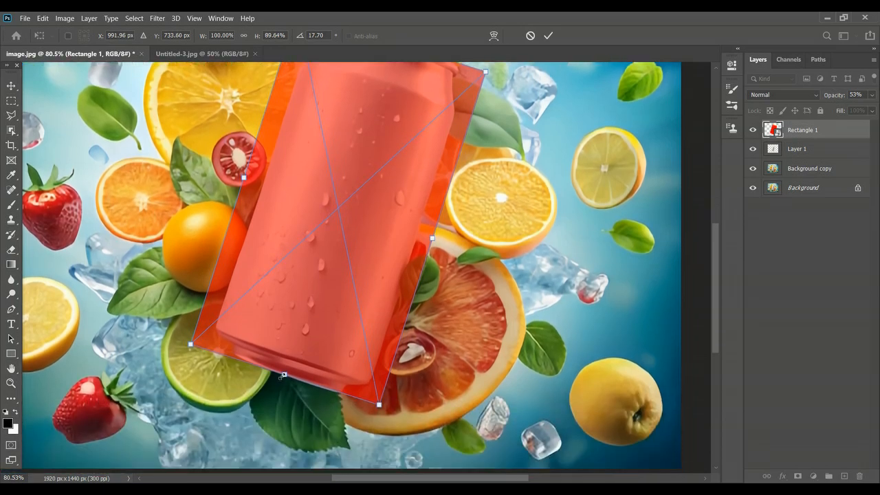
{"action": "left_click_drag", "start_coordinate": [284, 374], "coordinate": [289, 362]}
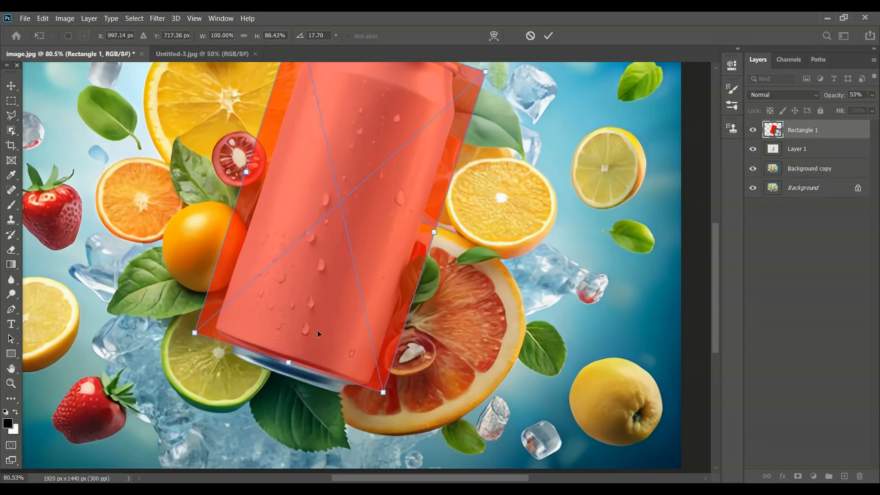
{"action": "left_click_drag", "start_coordinate": [435, 233], "coordinate": [424, 230]}
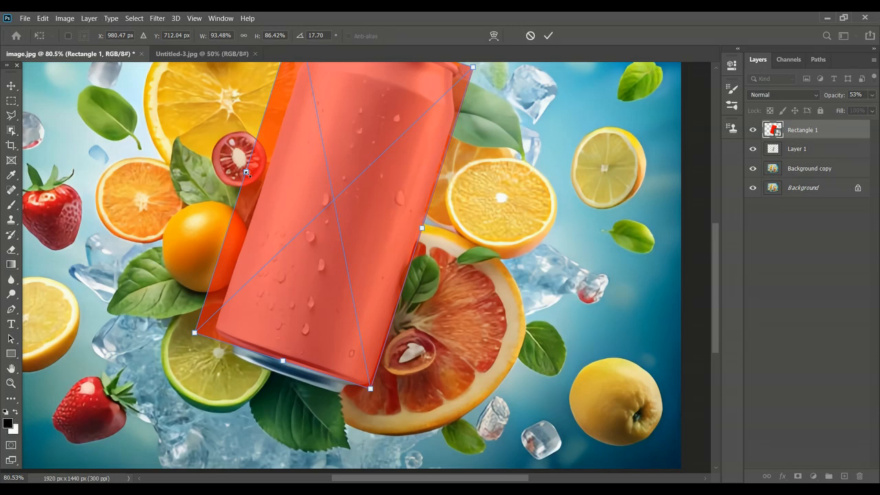
{"action": "left_click_drag", "start_coordinate": [246, 172], "coordinate": [260, 180]}
{"action": "scroll", "coordinate": [327, 169], "scroll_direction": "up", "scroll_amount": 2}
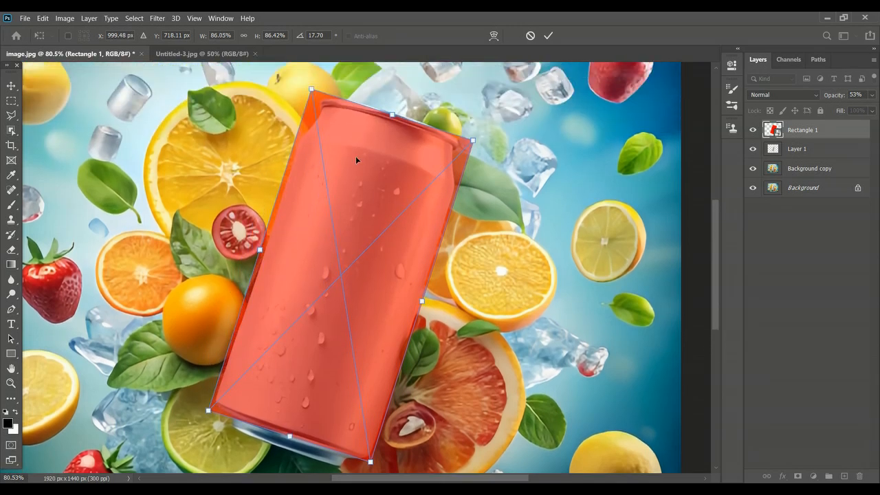
{"action": "left_click", "coordinate": [548, 35]}
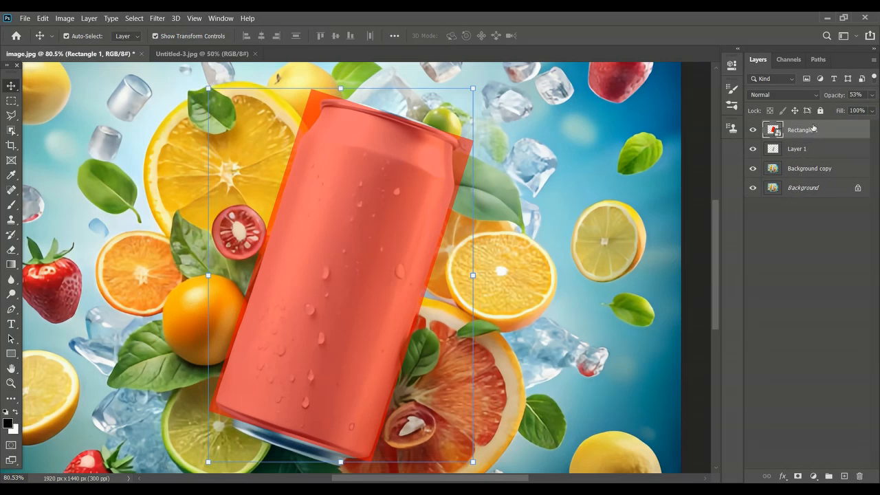
Set the rectangle layer's opacity back to 100%
{"action": "left_click", "coordinate": [870, 95]}
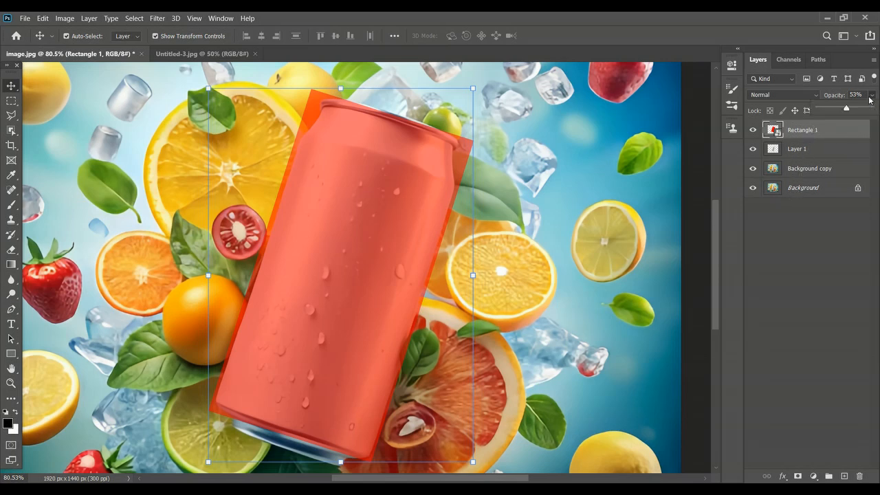
{"action": "left_click_drag", "start_coordinate": [847, 109], "coordinate": [873, 110]}
{"action": "left_click", "coordinate": [828, 133]}
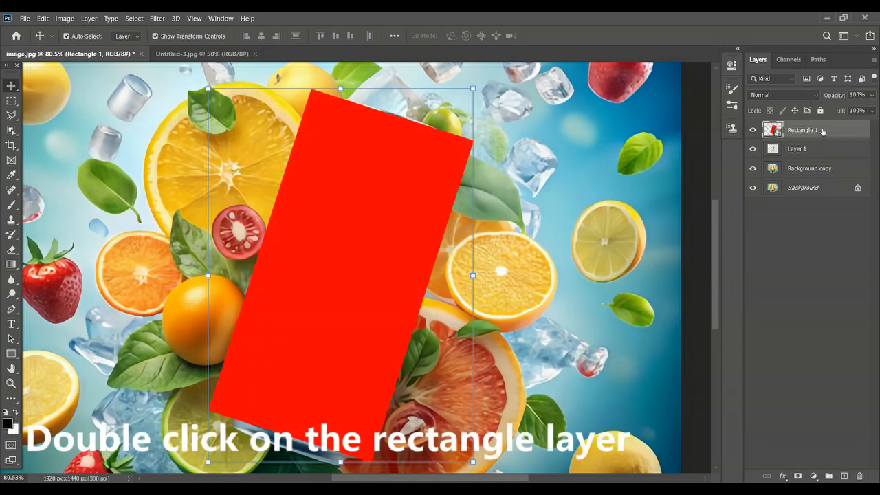
Open the Rectangle 1 smart object's contents and bring in the Mango Splash artwork from Untitled-3.jpg as a new layer
{"action": "double_click", "coordinate": [770, 130]}
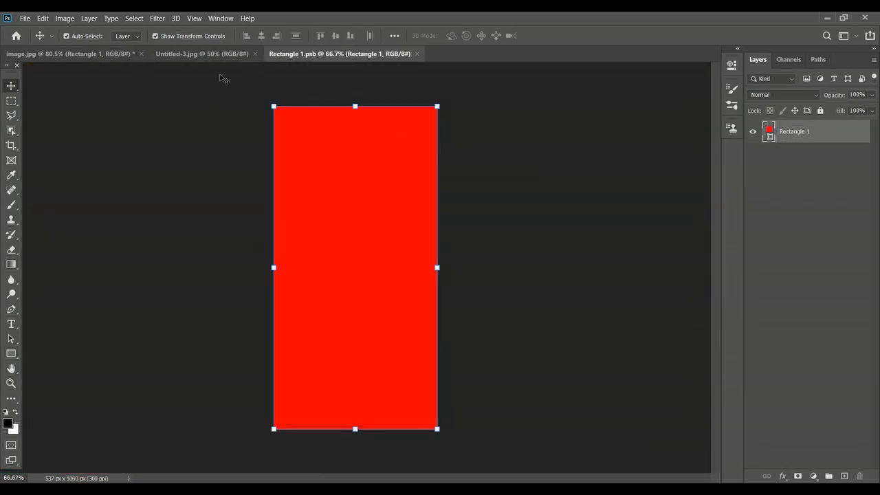
{"action": "left_click", "coordinate": [195, 57]}
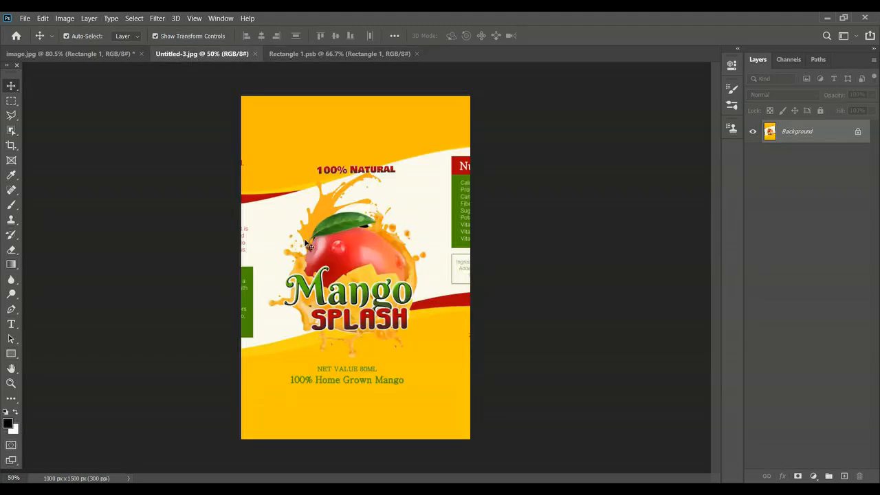
{"action": "left_click", "coordinate": [341, 55]}
{"action": "left_click_drag", "start_coordinate": [342, 77], "coordinate": [341, 223]}
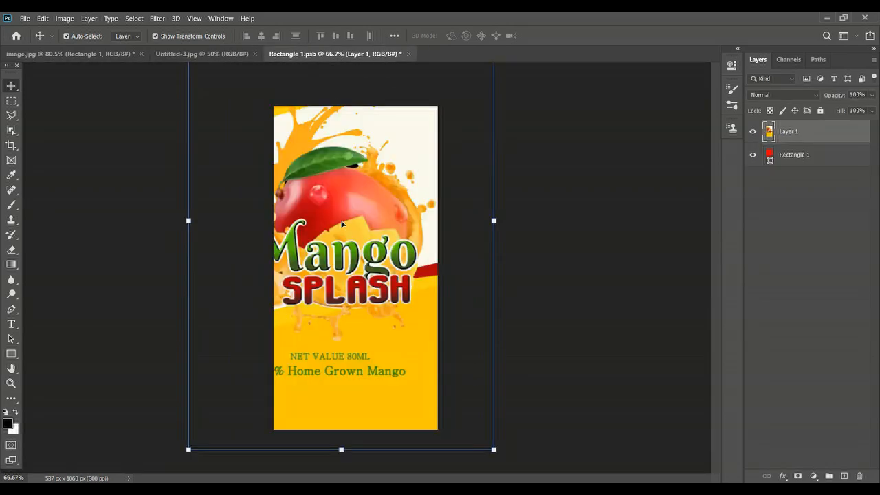
Scale the Mango Splash artwork to about 74% and position it so the label covers the rectangle
{"action": "left_click", "coordinate": [493, 449]}
{"action": "left_click_drag", "start_coordinate": [493, 449], "coordinate": [453, 389]}
{"action": "left_click_drag", "start_coordinate": [381, 335], "coordinate": [402, 379]}
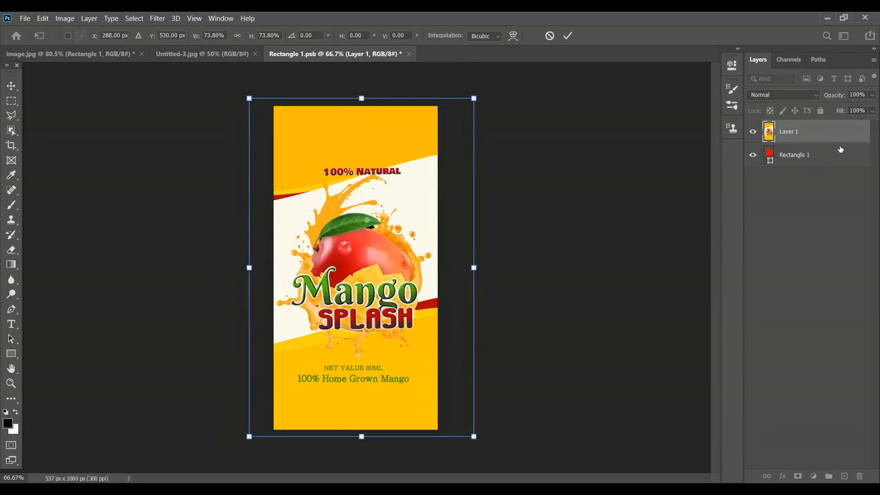
{"action": "key", "text": "Return"}
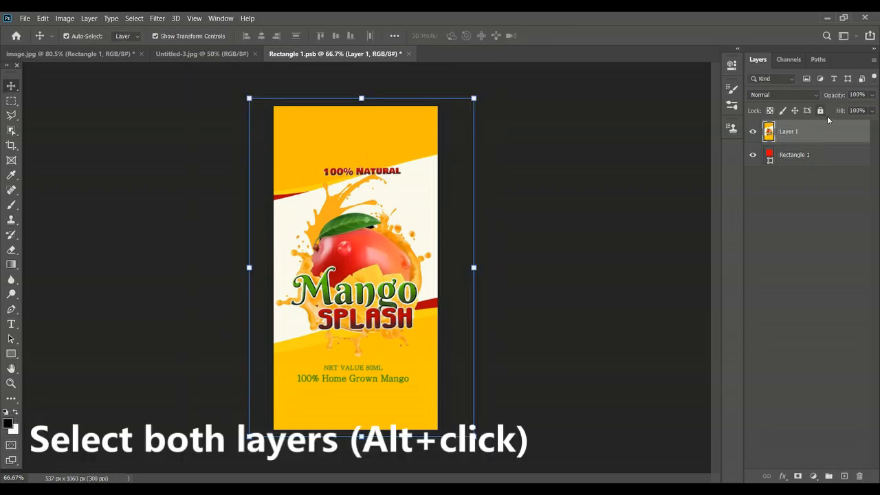
Clip the artwork layer to the Rectangle 1 layer and save the smart object's contents
{"action": "left_click", "coordinate": [841, 161], "text": "shift"}
{"action": "left_click_drag", "start_coordinate": [841, 161], "coordinate": [835, 143]}
{"action": "left_click", "coordinate": [835, 143], "text": "alt"}
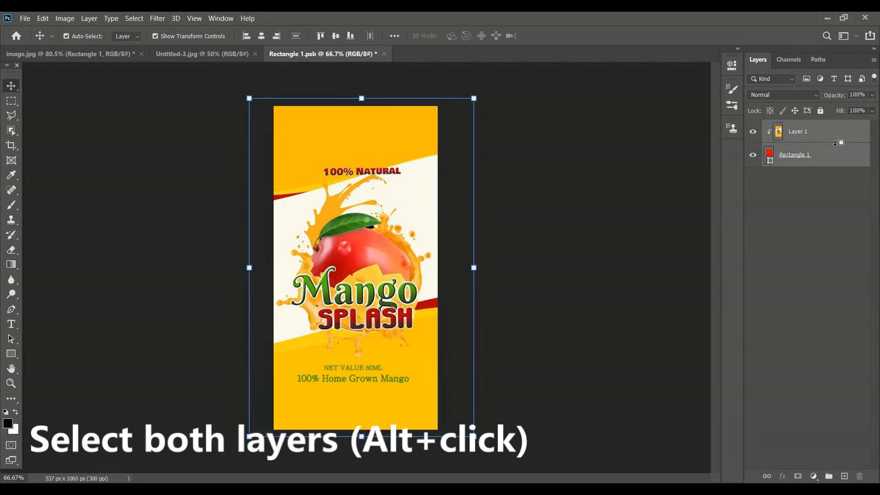
{"action": "key", "text": "ctrl+s"}
In image.jpg, hide the Rectangle 1 label layer and select the can body on Layer 1 with Select Subject
{"action": "left_click", "coordinate": [92, 54]}
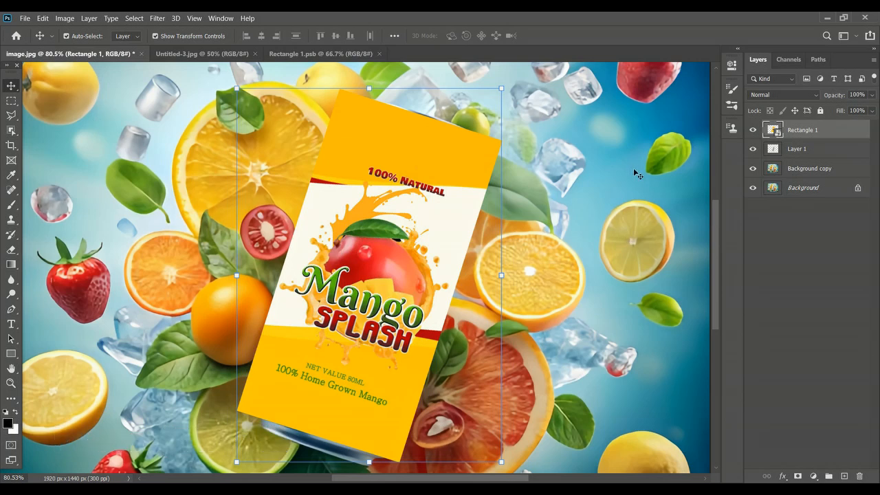
{"action": "left_click", "coordinate": [794, 154]}
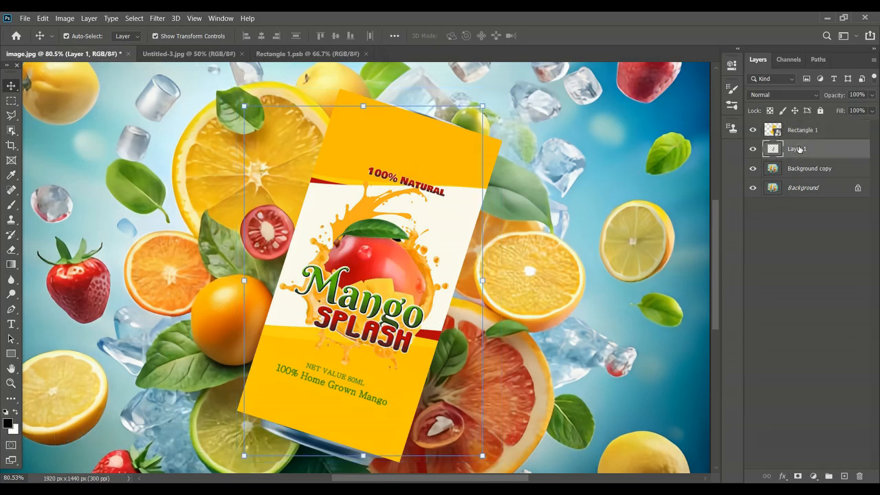
{"action": "left_click", "coordinate": [754, 132]}
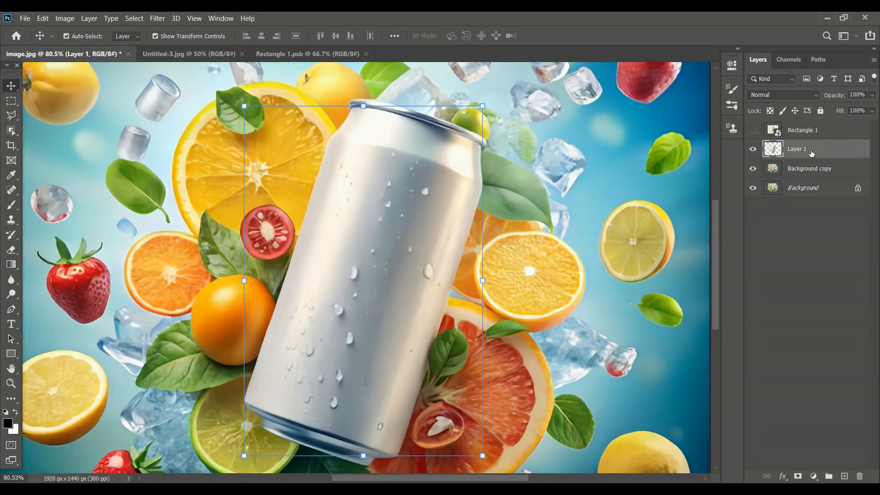
{"action": "left_click", "coordinate": [133, 19]}
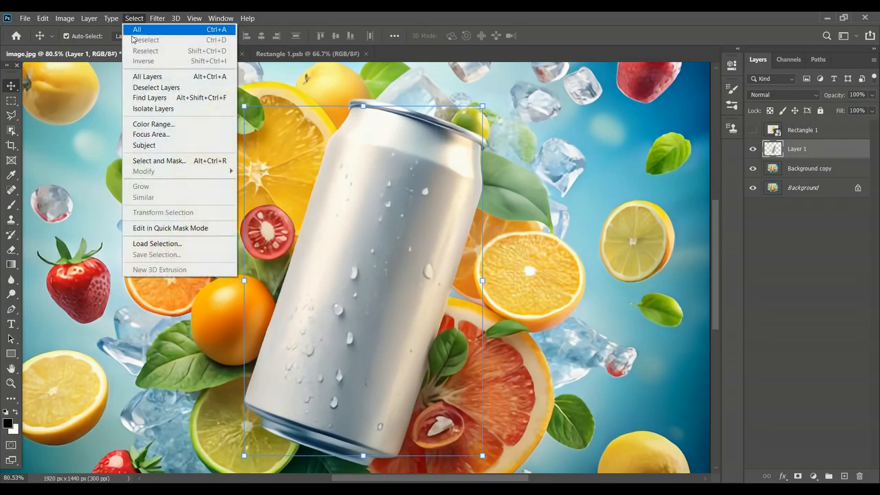
{"action": "left_click", "coordinate": [142, 145]}
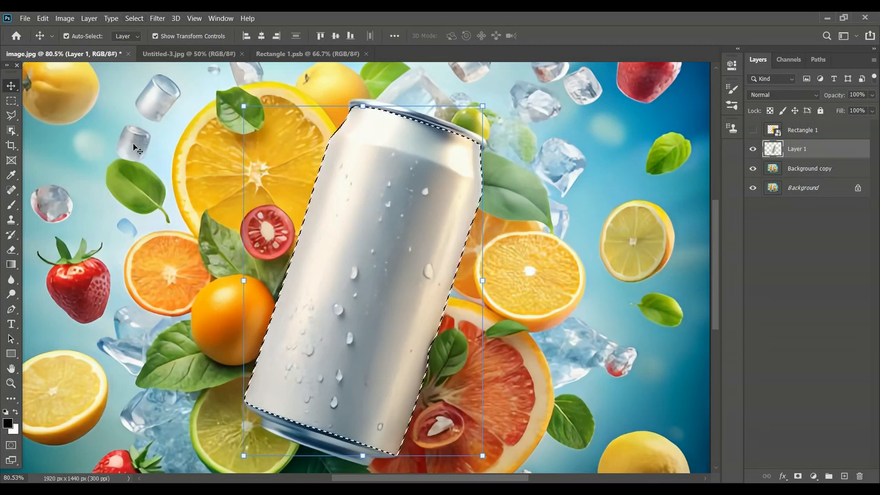
Create a new group above Layer 1 with a mask from the can selection, and show the label layer again
{"action": "left_click", "coordinate": [828, 476]}
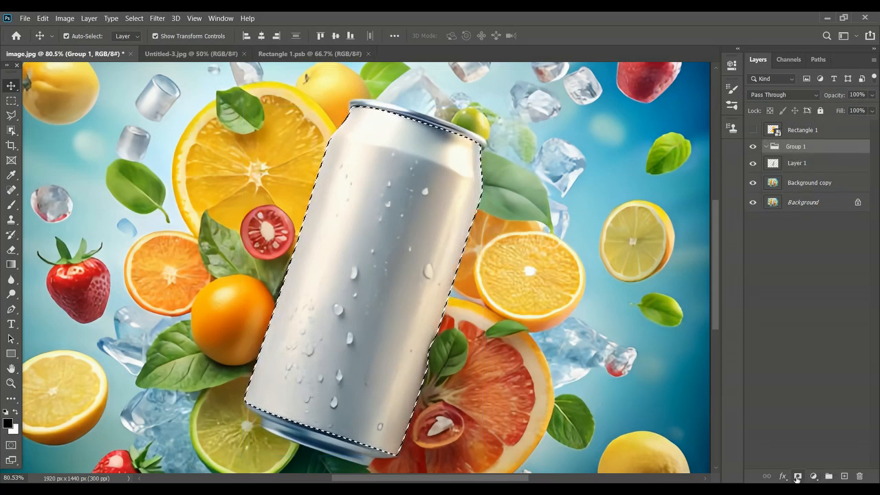
{"action": "left_click", "coordinate": [799, 475]}
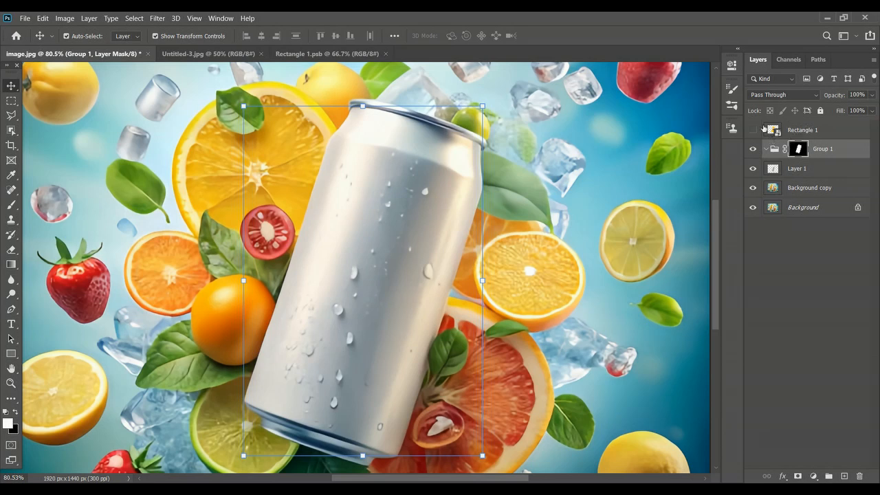
{"action": "left_click", "coordinate": [753, 131]}
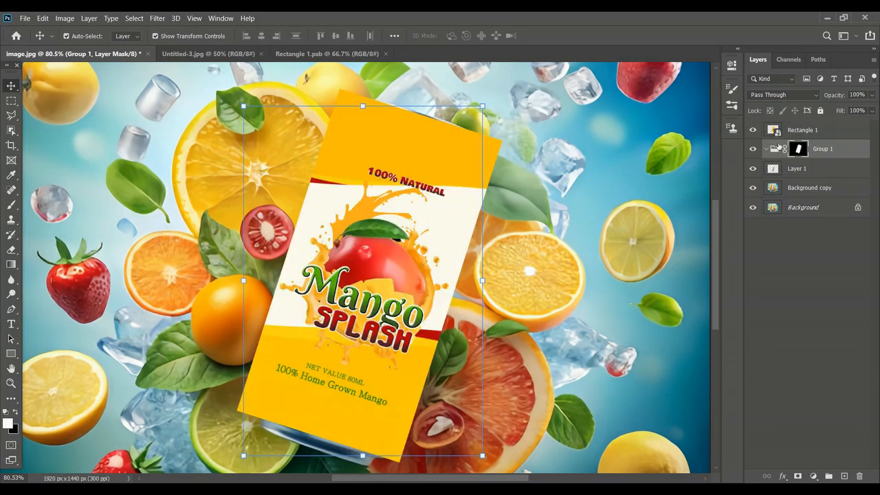
Move the label layer into the masked group and set its blend mode to Color Burn
{"action": "left_click_drag", "start_coordinate": [817, 130], "coordinate": [817, 152]}
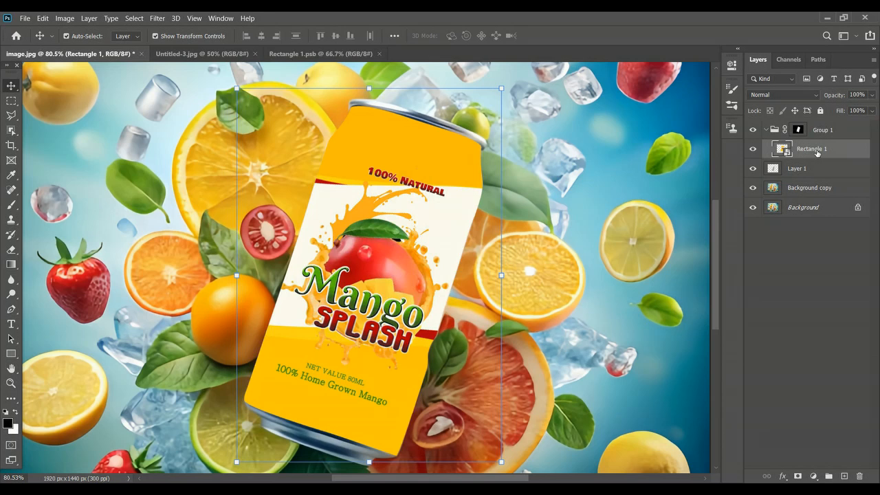
{"action": "left_click", "coordinate": [792, 94]}
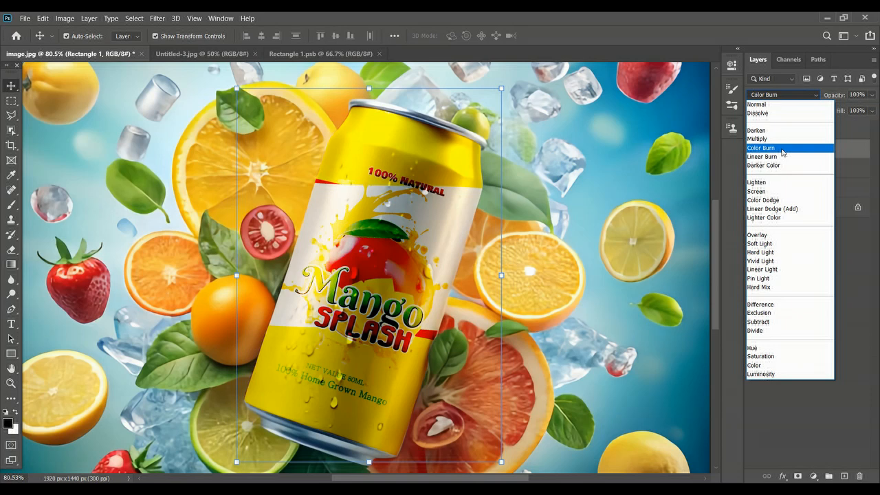
{"action": "left_click", "coordinate": [782, 152]}
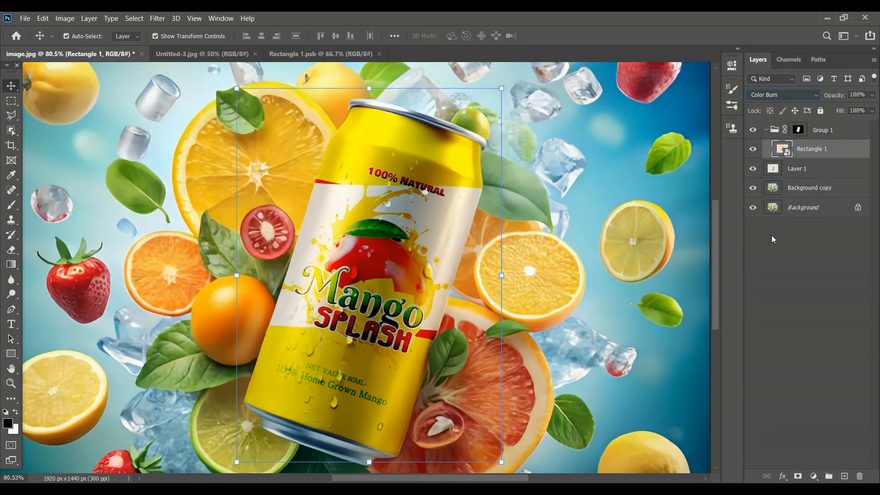
Move Layer 1 with the can body above Group 1 and set its blend mode to Linear Burn
{"action": "left_click", "coordinate": [795, 177]}
{"action": "left_click_drag", "start_coordinate": [813, 176], "coordinate": [815, 124]}
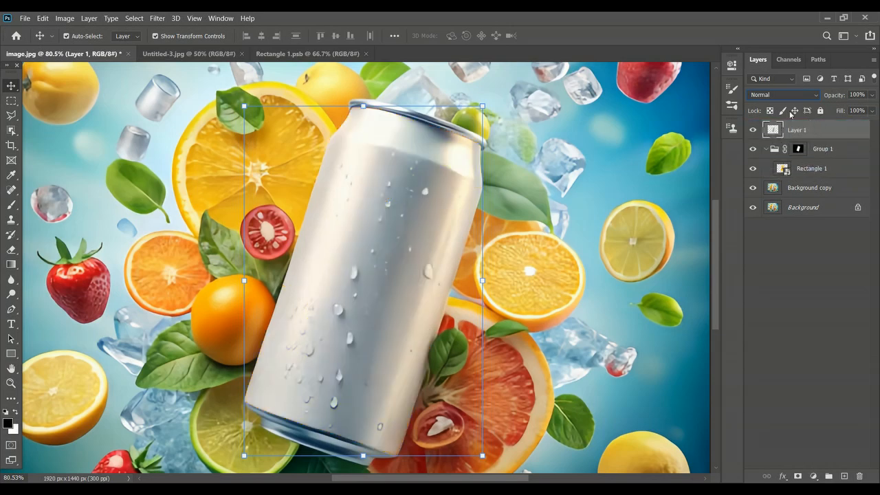
{"action": "left_click", "coordinate": [787, 96]}
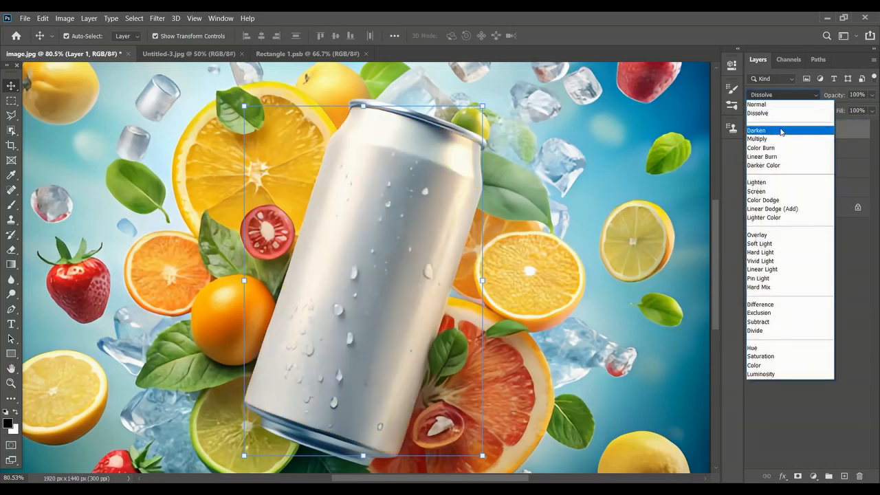
{"action": "left_click", "coordinate": [780, 157]}
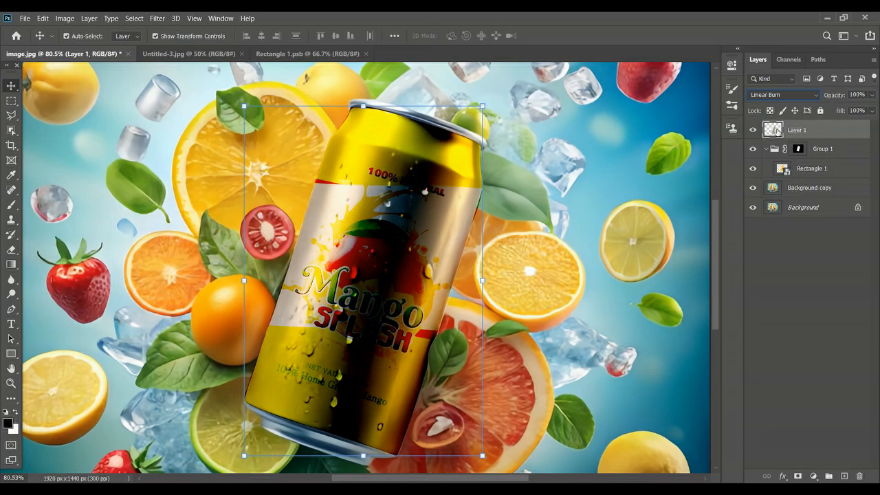
Open the blending options of Layer 1 with the can body and lower its opacity to 50%
{"action": "double_click", "coordinate": [776, 131]}
{"action": "left_click_drag", "start_coordinate": [695, 146], "coordinate": [755, 159]}
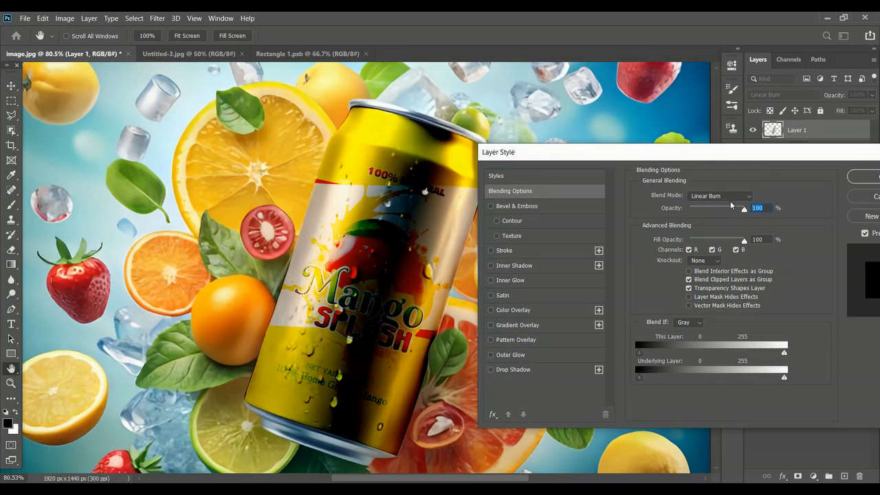
{"action": "type", "text": "50"}
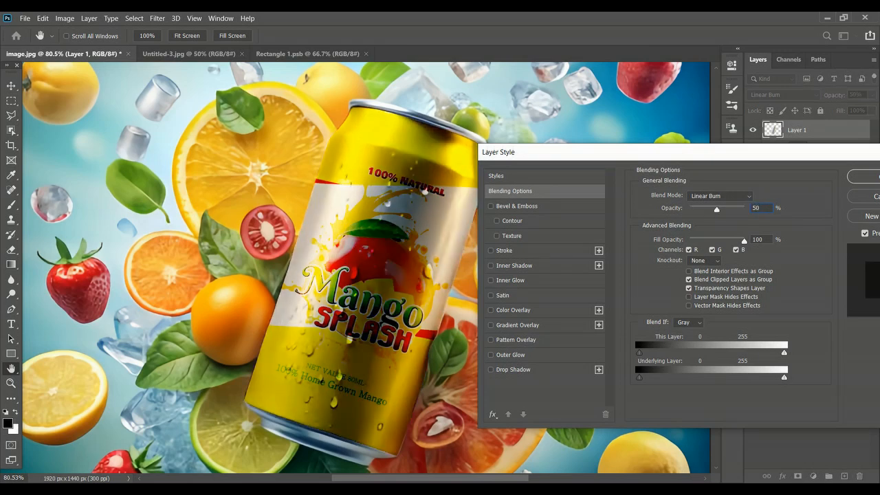
Try the Normal blend mode on Layer 1 and return it to Linear Burn
{"action": "left_click", "coordinate": [729, 196]}
{"action": "left_click", "coordinate": [732, 203]}
{"action": "left_click", "coordinate": [746, 198]}
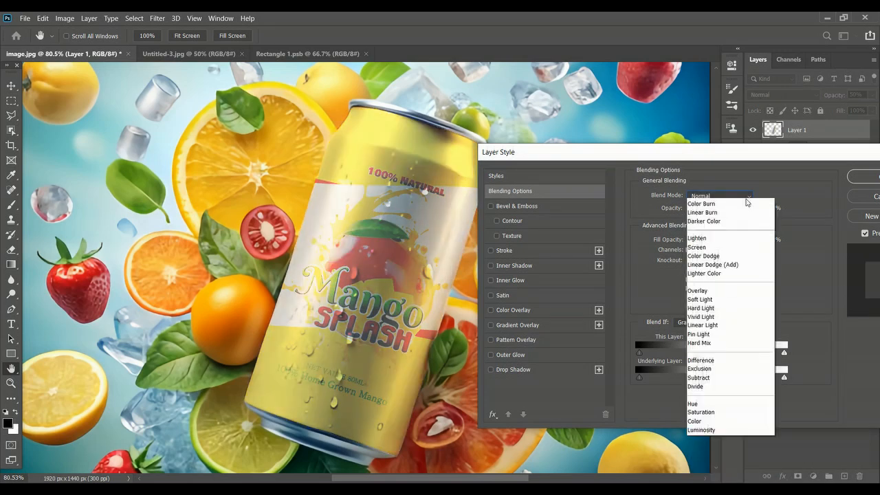
{"action": "left_click", "coordinate": [746, 254]}
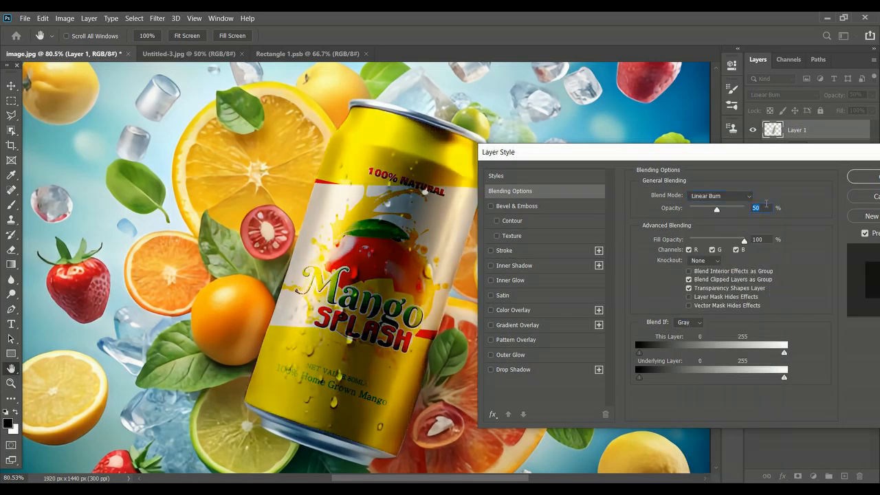
Set Layer 1's opacity to 48% and its fill opacity to 60% in the blending options
{"action": "type", "text": "48"}
{"action": "type", "text": "60"}
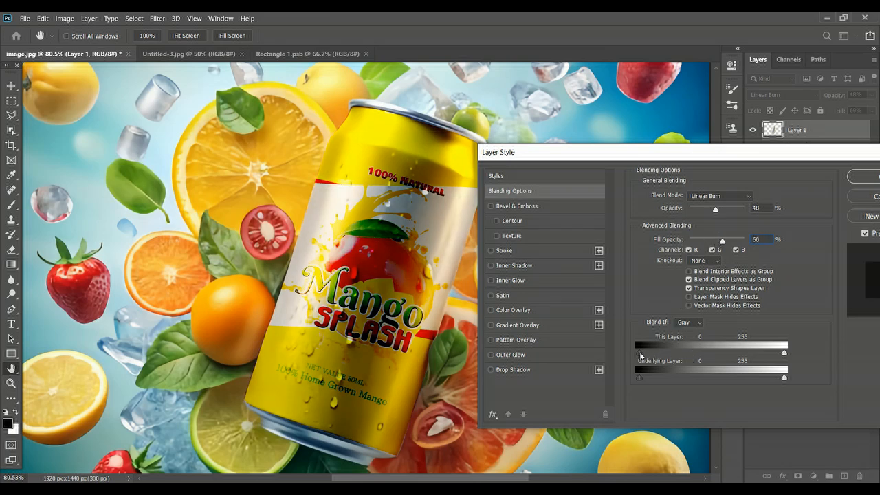
Adjust Layer 1's gray Blend If range for This Layer at both ends, pull in the Underlying Layer's highlight end, and apply the style
{"action": "left_click_drag", "start_coordinate": [643, 350], "coordinate": [669, 360]}
{"action": "left_click_drag", "start_coordinate": [784, 354], "coordinate": [772, 353]}
{"action": "left_click_drag", "start_coordinate": [776, 353], "coordinate": [773, 353]}
{"action": "left_click_drag", "start_coordinate": [775, 353], "coordinate": [776, 353]}
{"action": "left_click_drag", "start_coordinate": [783, 377], "coordinate": [775, 378]}
{"action": "left_click", "coordinate": [865, 178]}
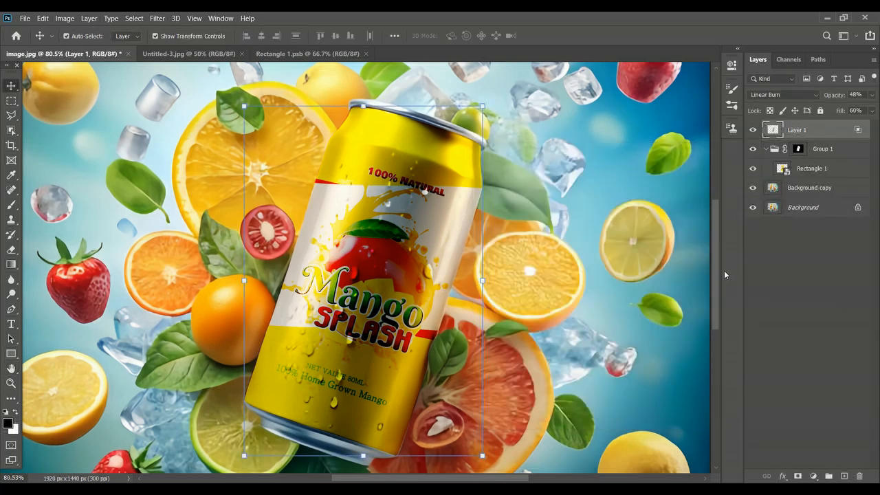
Deselect all layers and show the whole image to review the labelled can
{"action": "left_click", "coordinate": [588, 288]}
{"action": "scroll", "coordinate": [587, 289], "scroll_direction": "down", "scroll_amount": 3}
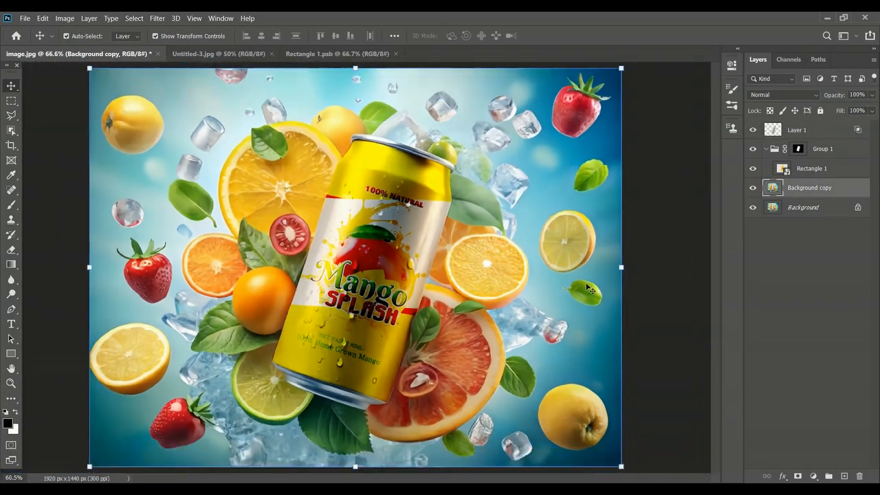
{"action": "left_click", "coordinate": [658, 289], "text": "ctrl"}
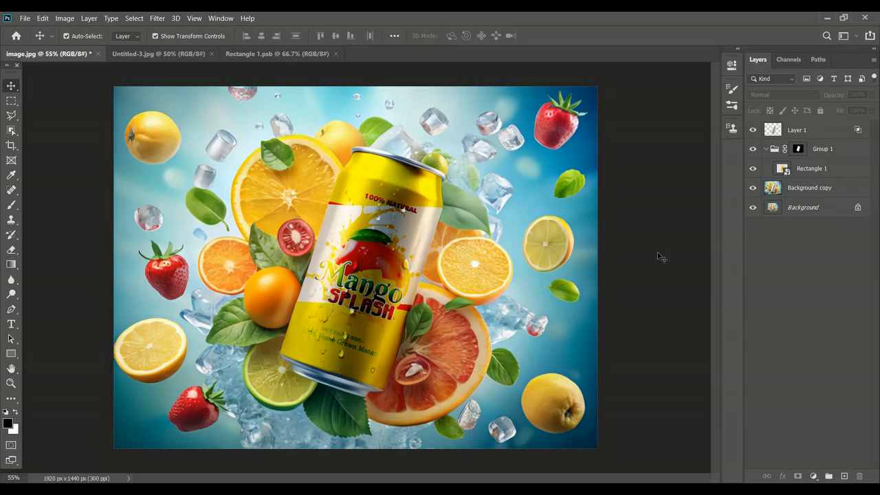